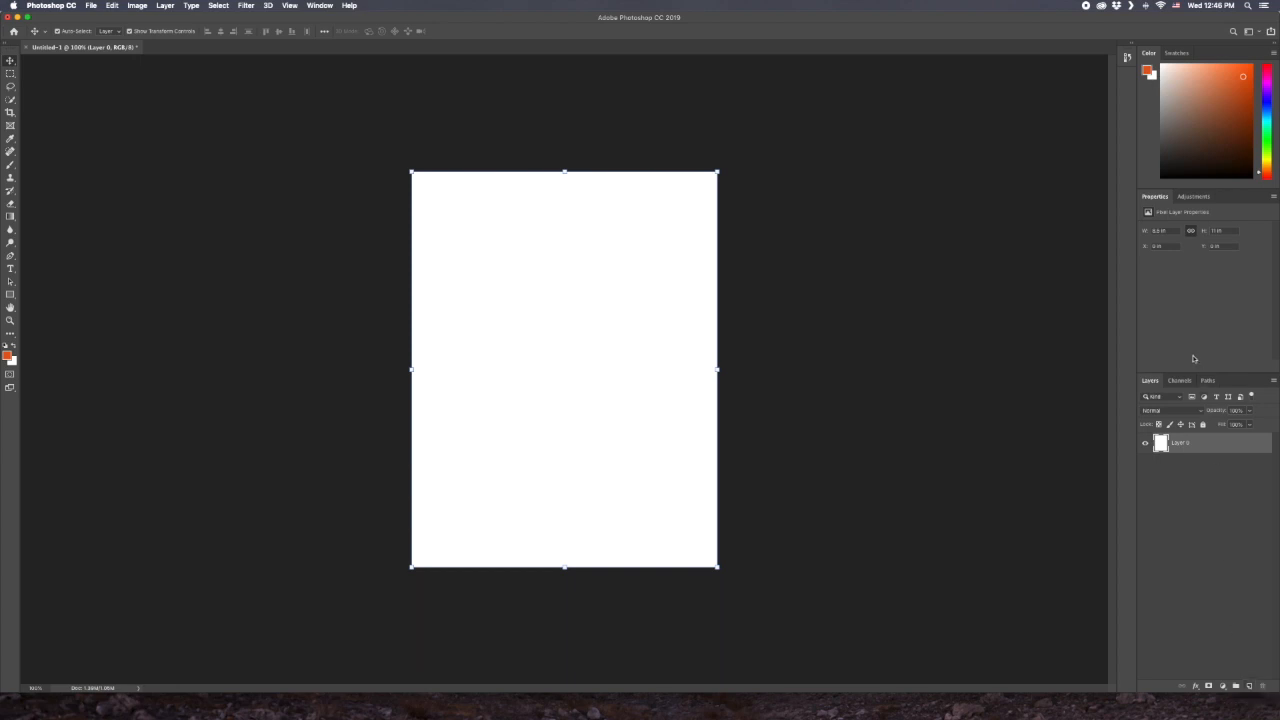
Undock the Layers panel, float it beside the canvas and enlarge it.
{"action": "left_click_drag", "start_coordinate": [1150, 380], "coordinate": [835, 160]}
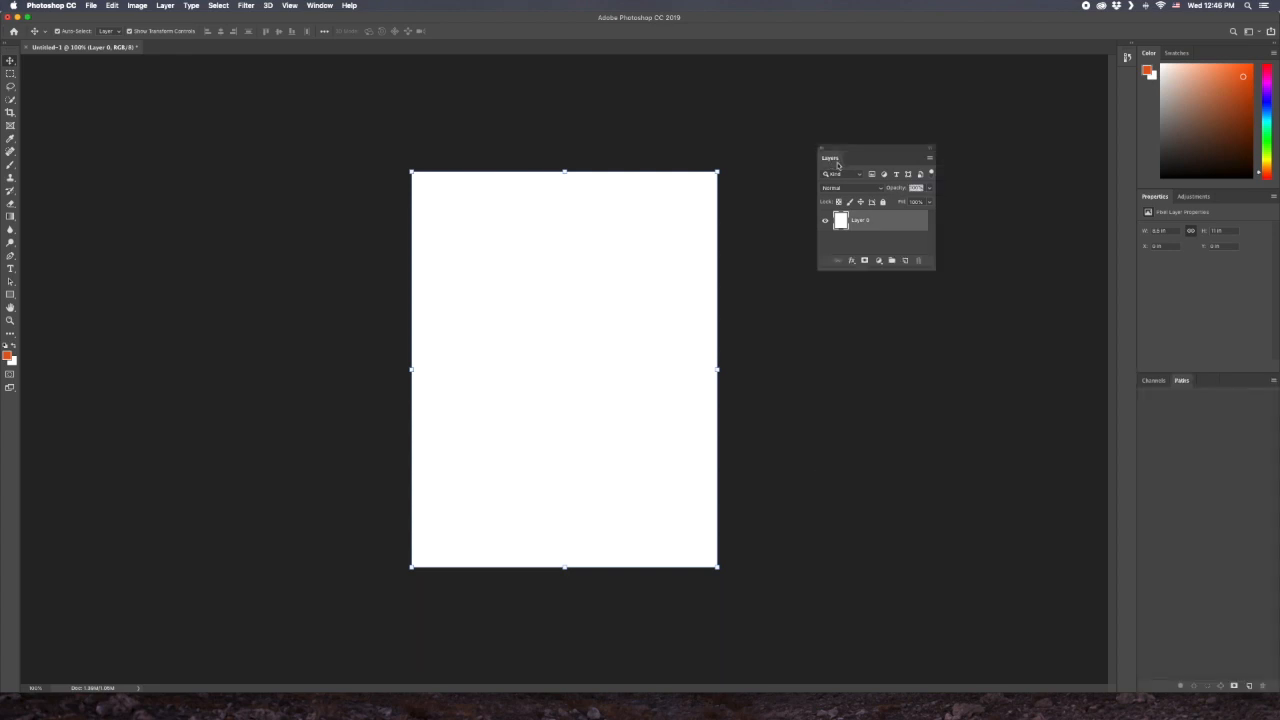
{"action": "left_click_drag", "start_coordinate": [935, 268], "coordinate": [955, 417]}
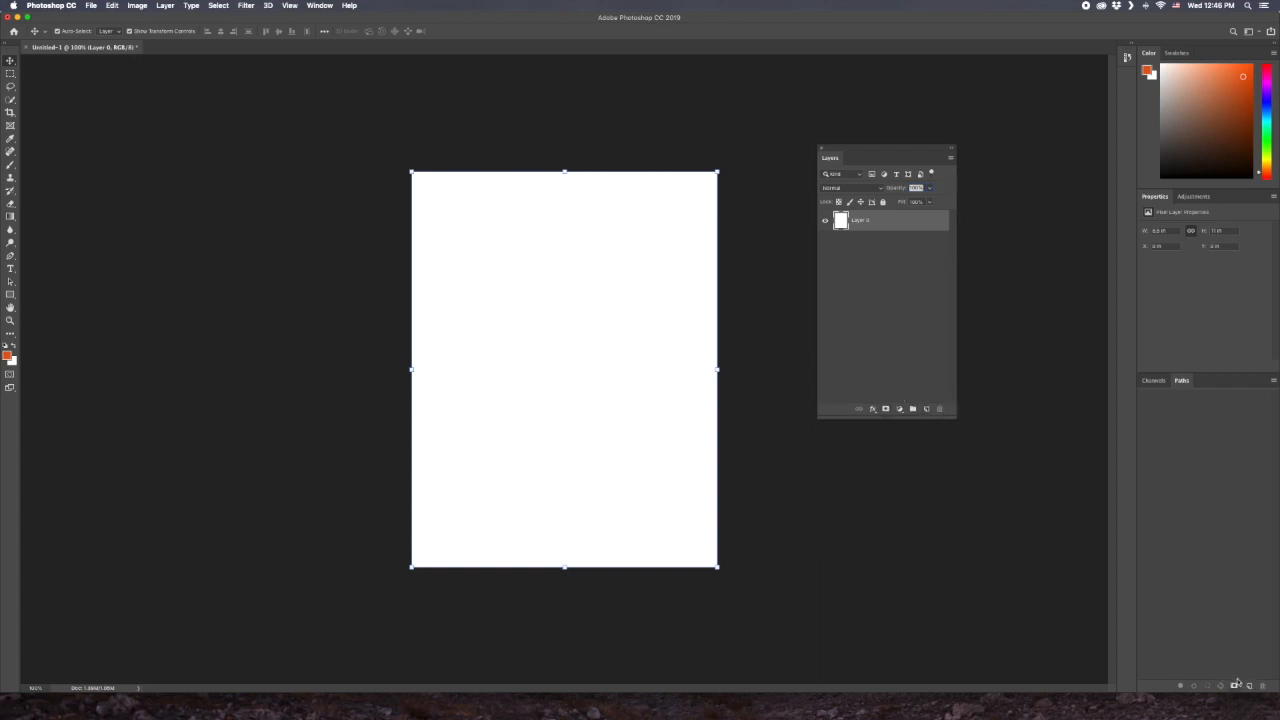
Add a blank layer above Layer 0 and duplicate it.
{"action": "left_click", "coordinate": [927, 410]}
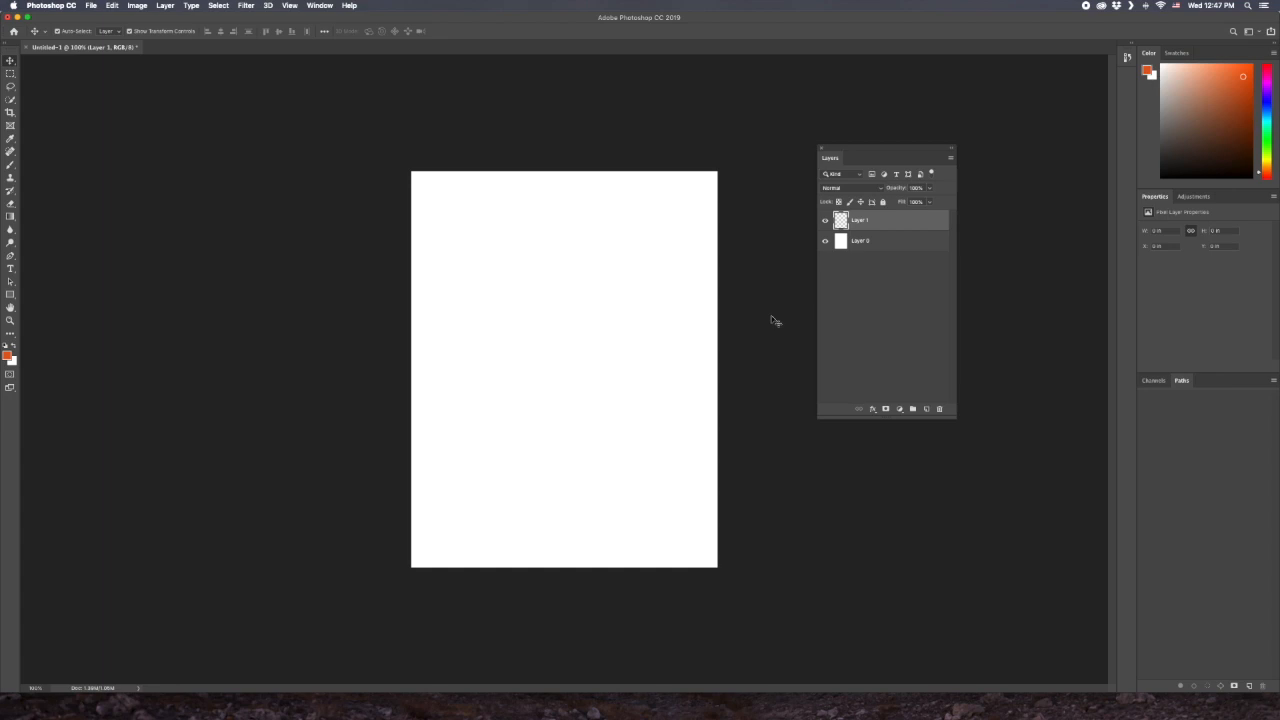
{"action": "key", "text": "super+j"}
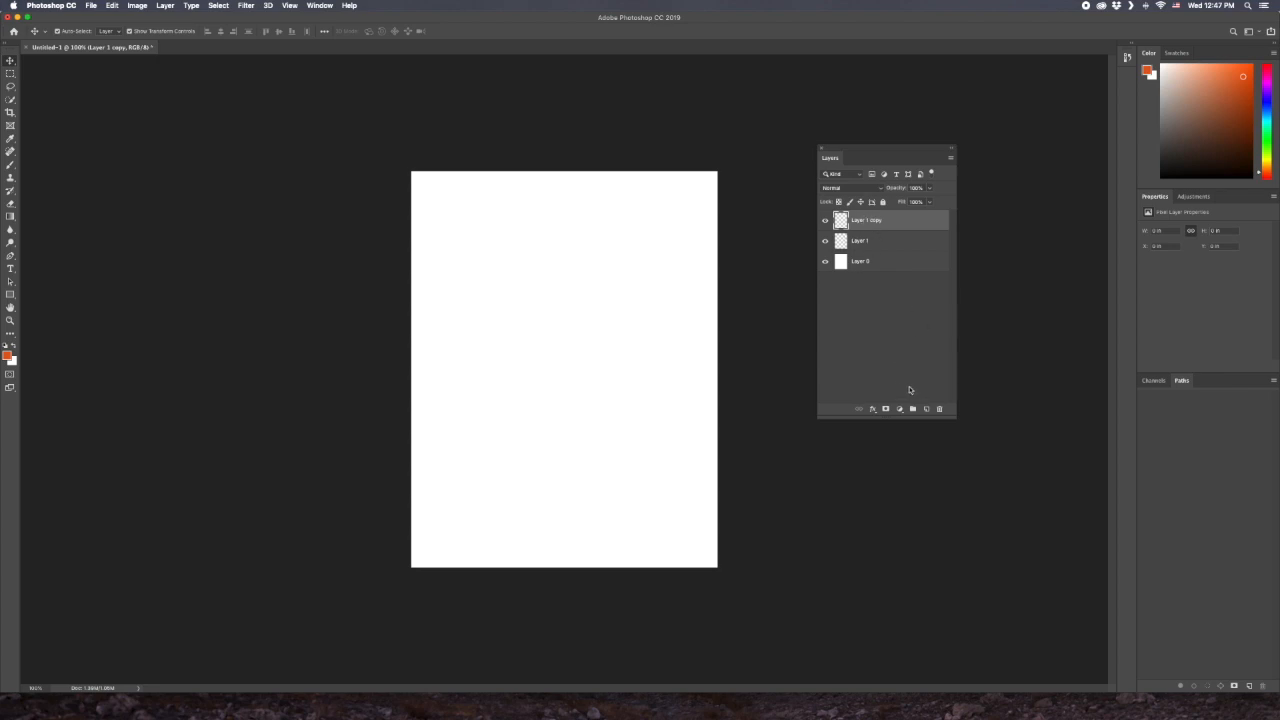
Delete the duplicated layer and the blank layer beneath it, keeping only Layer 0.
{"action": "left_click", "coordinate": [940, 409]}
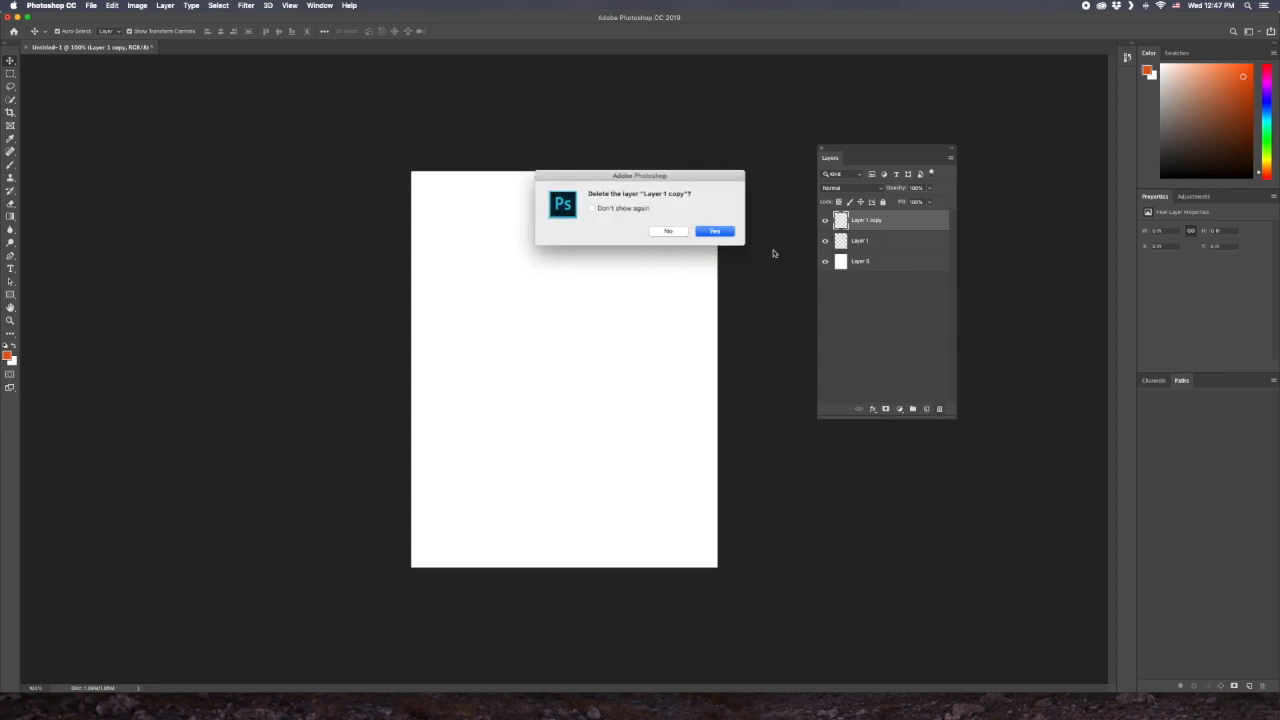
{"action": "left_click", "coordinate": [667, 232]}
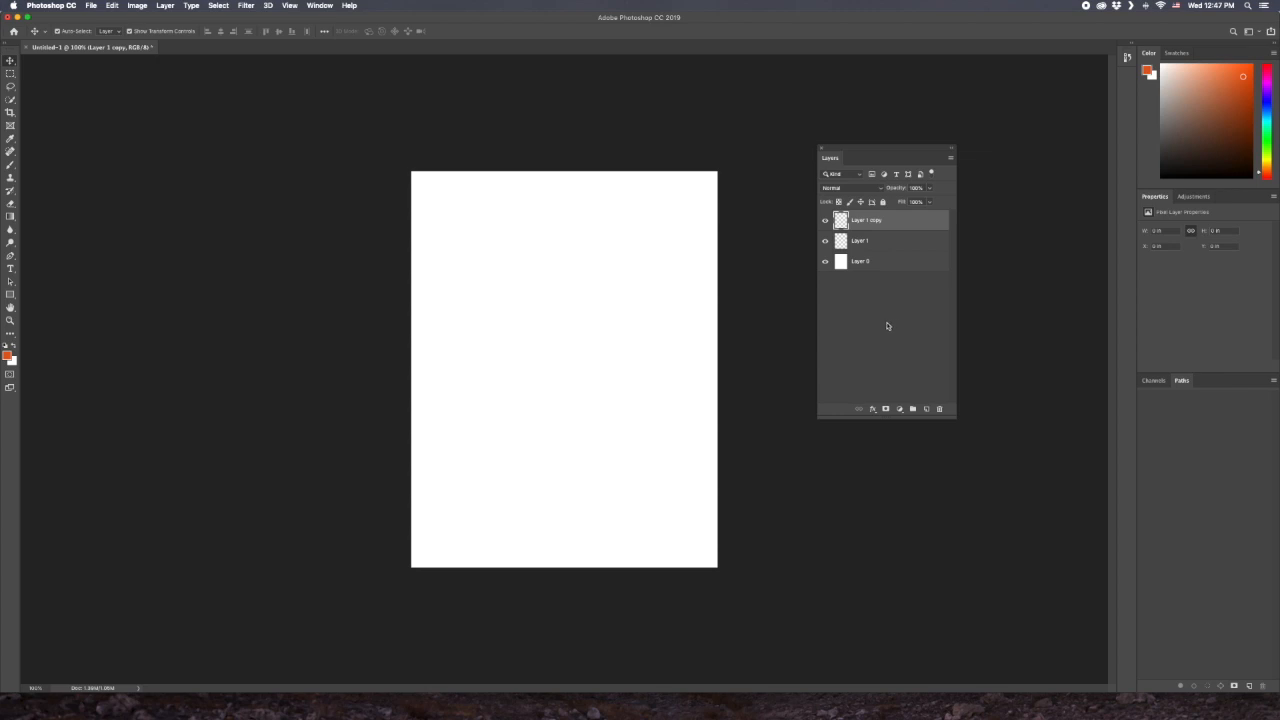
{"action": "left_click_drag", "start_coordinate": [899, 224], "coordinate": [939, 409]}
{"action": "left_click_drag", "start_coordinate": [893, 226], "coordinate": [939, 409]}
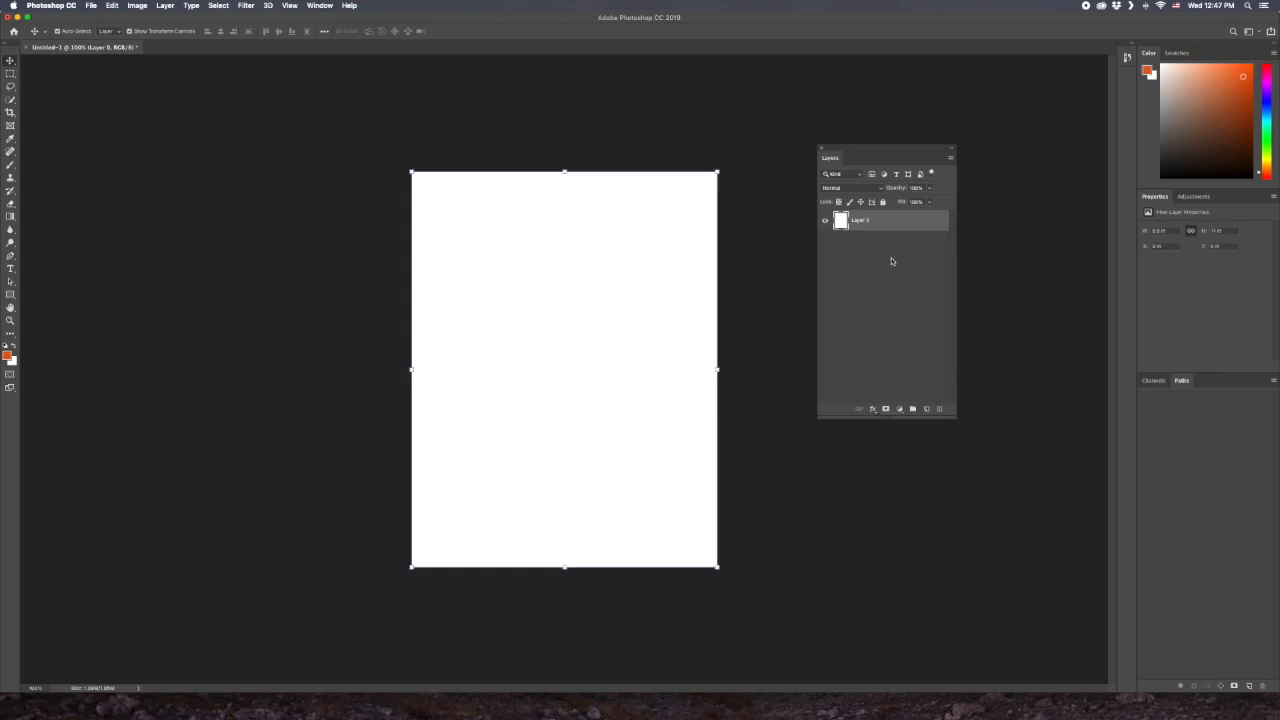
Add three new blank layers above Layer 0.
{"action": "left_click", "coordinate": [926, 410]}
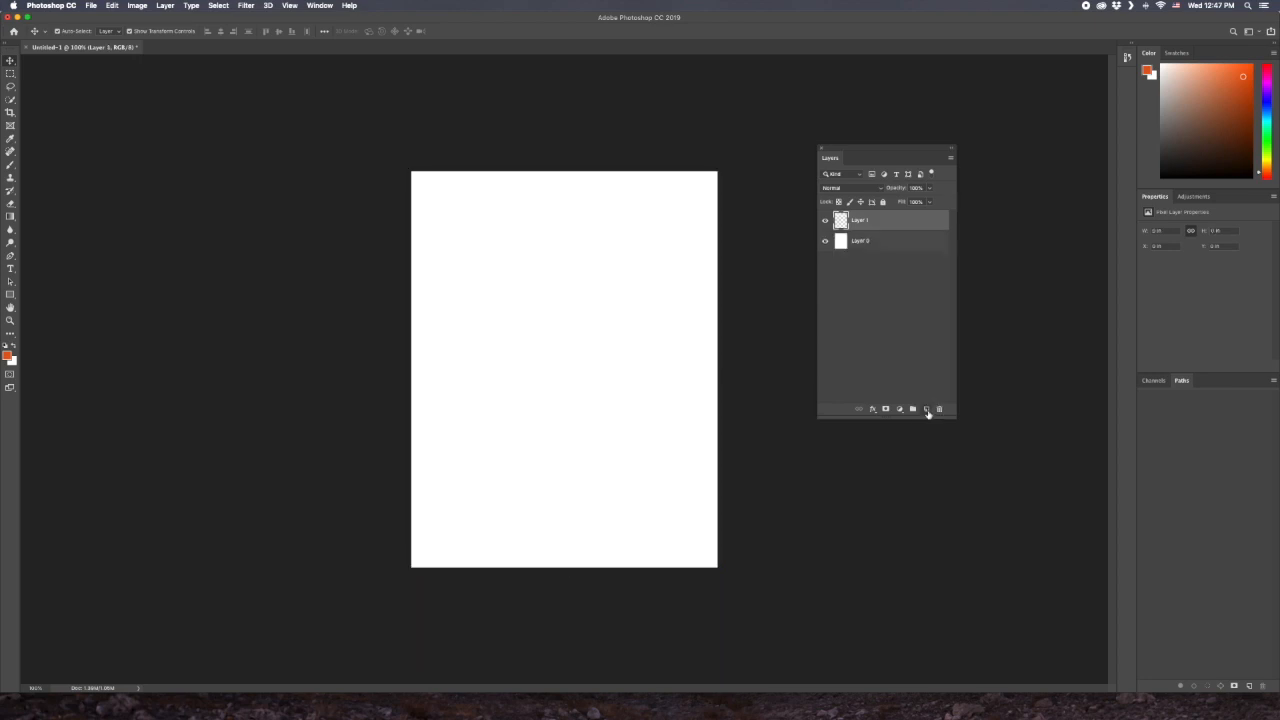
{"action": "left_click", "coordinate": [926, 410]}
{"action": "left_click", "coordinate": [927, 411]}
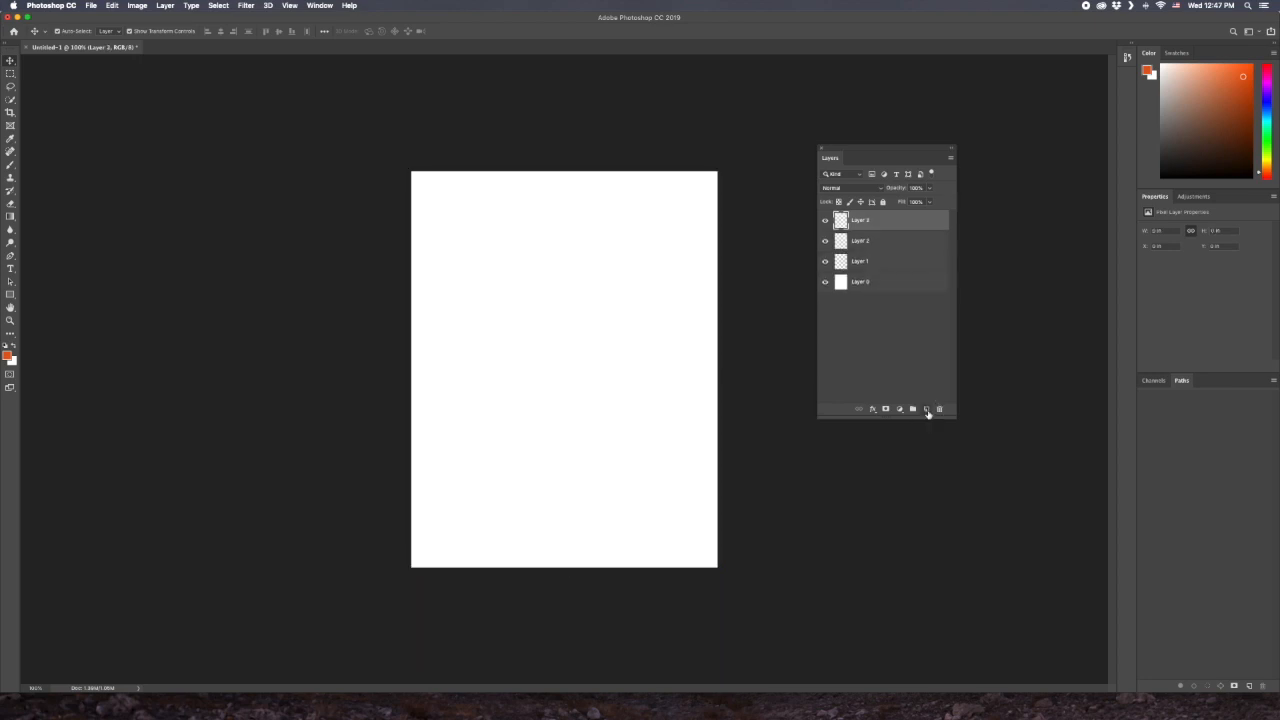
On Layer 1, make a wide rectangular marquee selection about 5.3 by 2.3 in across the upper part of the page.
{"action": "left_click", "coordinate": [889, 262]}
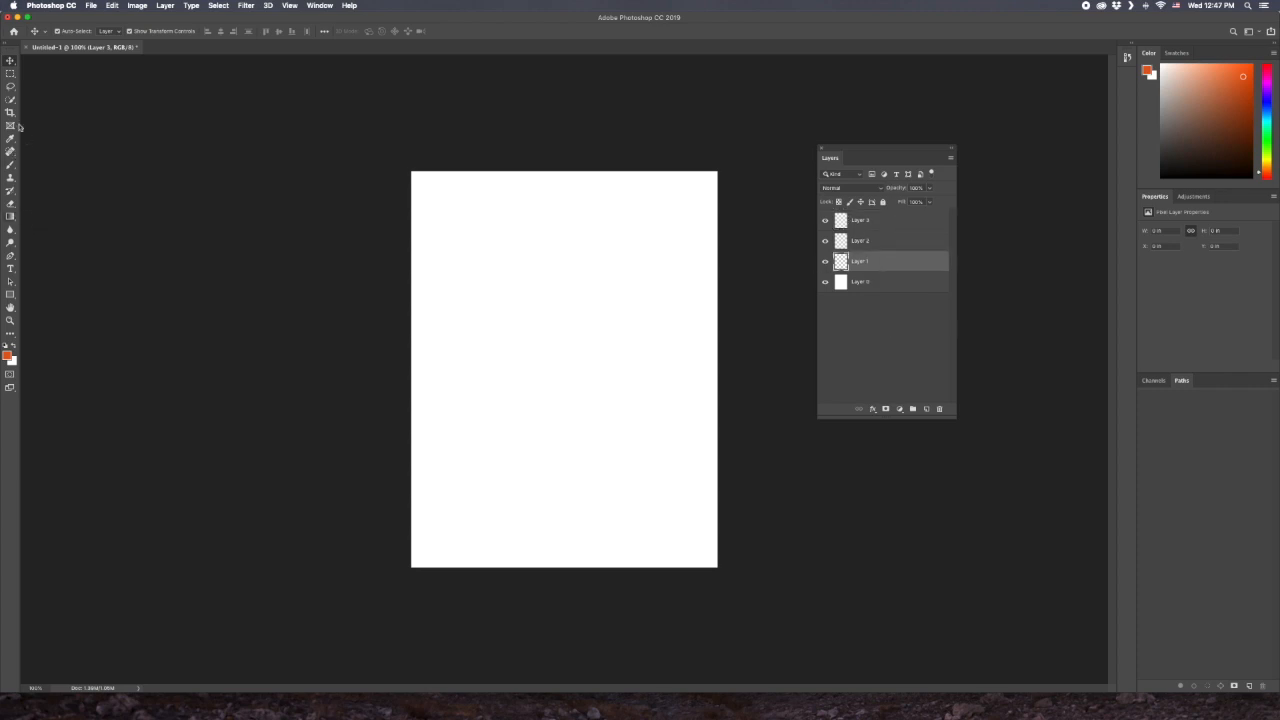
{"action": "left_click", "coordinate": [11, 74]}
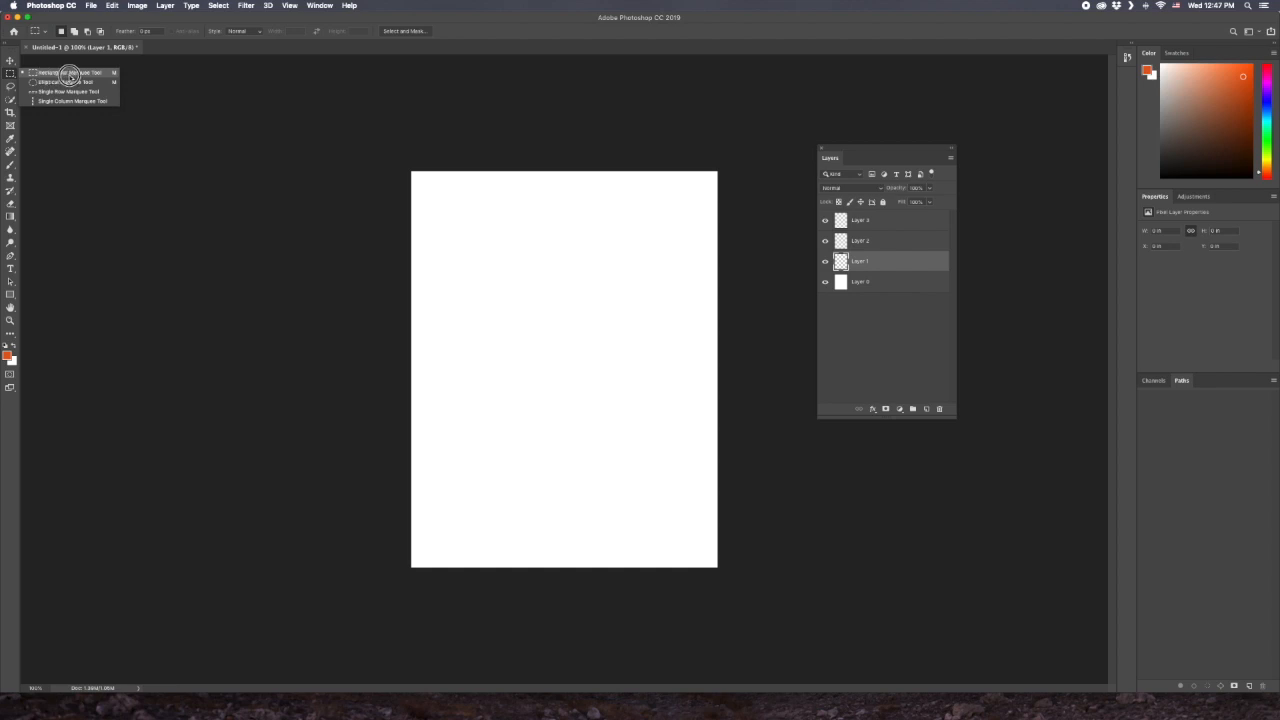
{"action": "left_click", "coordinate": [70, 73]}
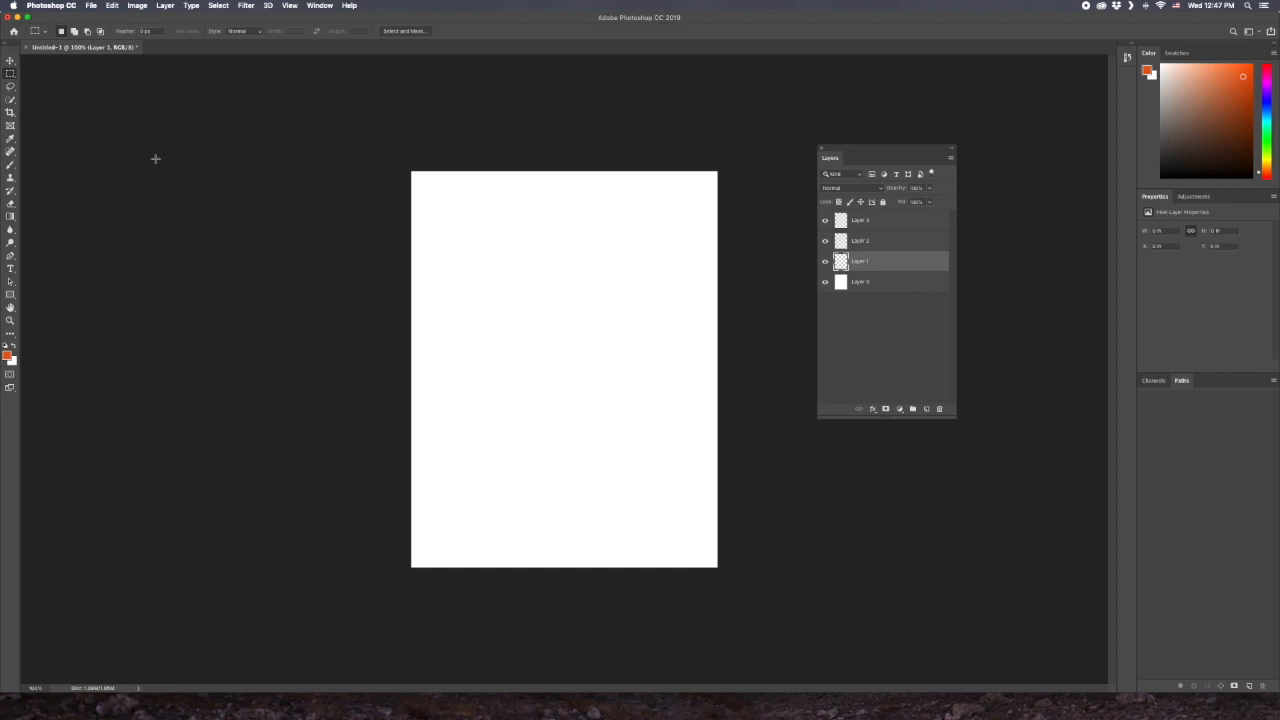
{"action": "left_click_drag", "start_coordinate": [470, 250], "coordinate": [660, 332]}
Reset the foreground and background colors to the default black and white and swap them back and forth repeatedly.
{"action": "left_click", "coordinate": [6, 345]}
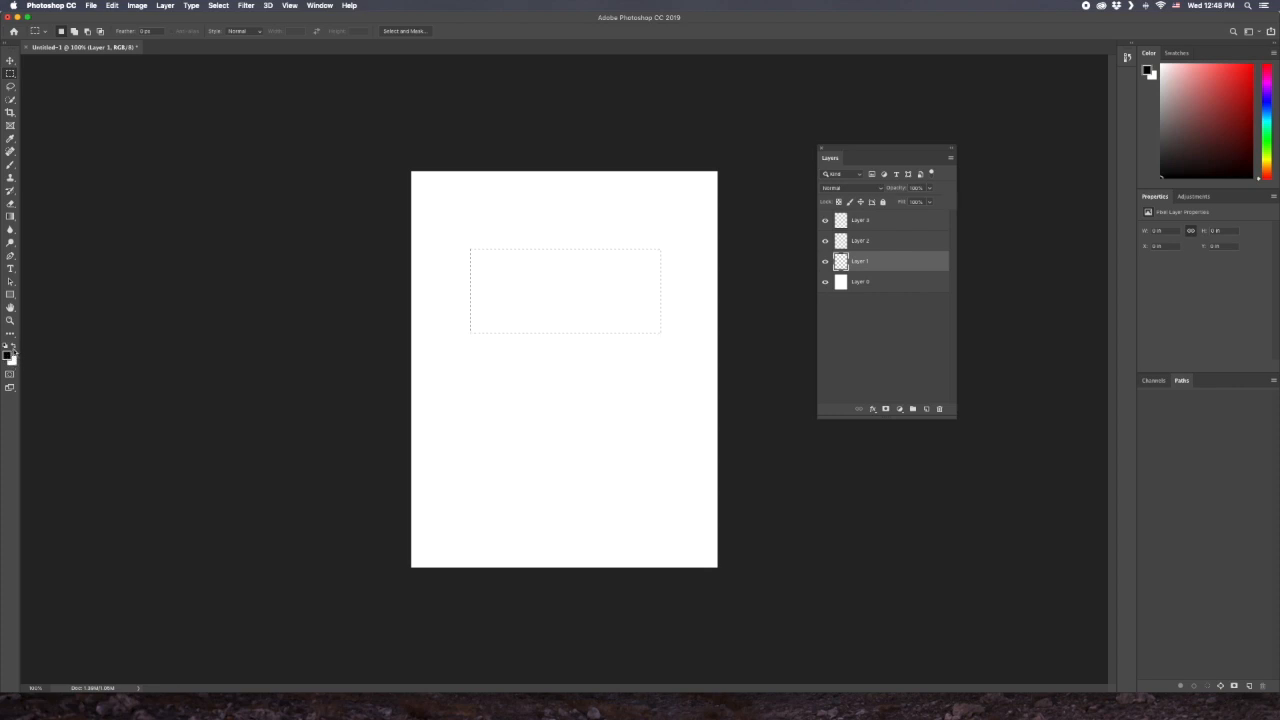
{"action": "left_click", "coordinate": [14, 348]}
{"action": "left_click", "coordinate": [14, 348]}
{"action": "left_click", "coordinate": [14, 348]}
{"action": "left_click", "coordinate": [14, 348]}
{"action": "left_click", "coordinate": [14, 348]}
{"action": "left_click", "coordinate": [14, 348]}
{"action": "left_click", "coordinate": [14, 348]}
{"action": "key", "text": "x"}
{"action": "key", "text": "x"}
{"action": "key", "text": "x"}
{"action": "key", "text": "x"}
{"action": "key", "text": "x"}
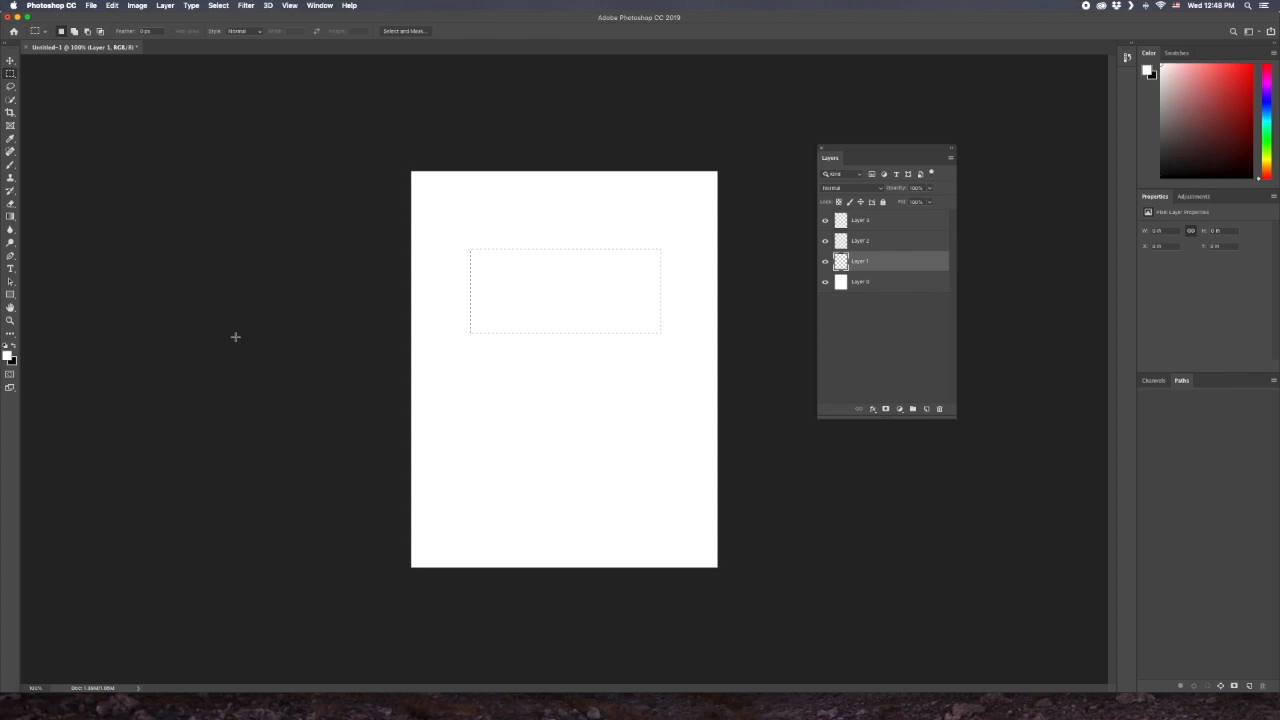
{"action": "key", "text": "x"}
{"action": "key", "text": "x"}
{"action": "key", "text": "x"}
{"action": "key", "text": "x"}
{"action": "key", "text": "x"}
Choose a bright purple foreground color and fill the rectangular selection on Layer 1 with it.
{"action": "left_click", "coordinate": [1249, 72]}
{"action": "left_click", "coordinate": [1265, 88]}
{"action": "left_click", "coordinate": [1244, 74]}
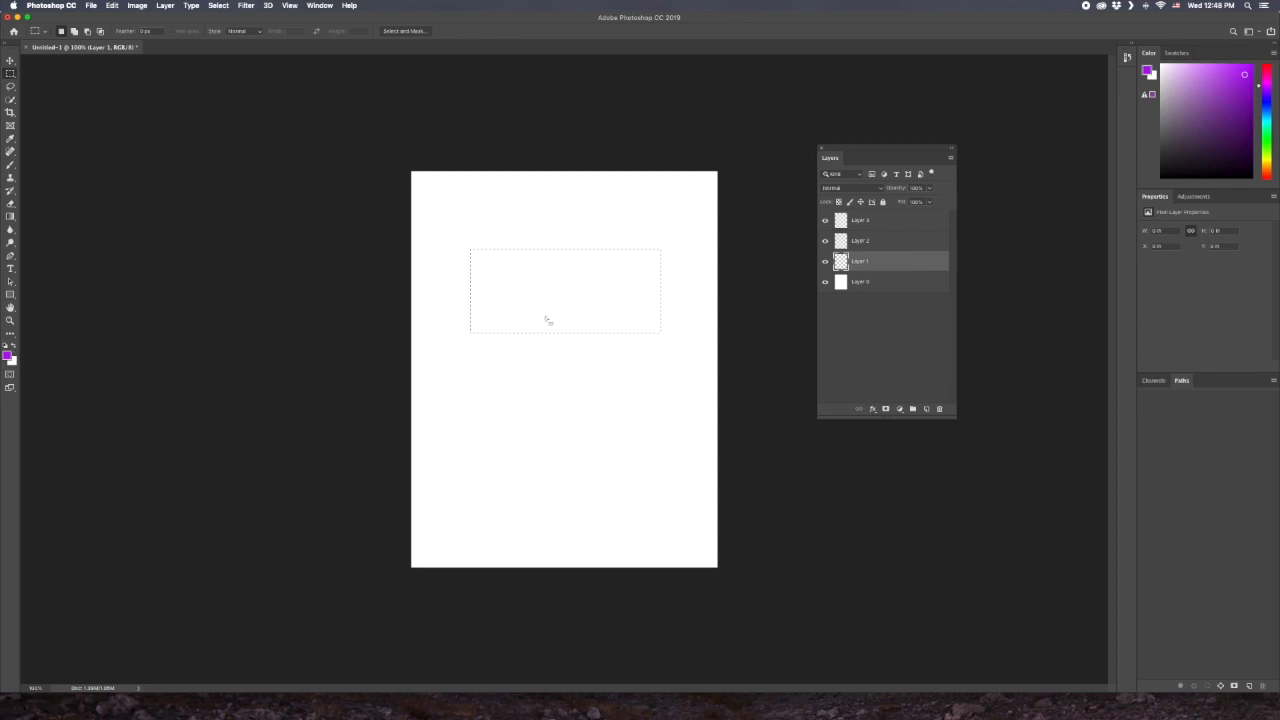
{"action": "key", "text": "alt"}
{"action": "key", "text": "alt+BackSpace"}
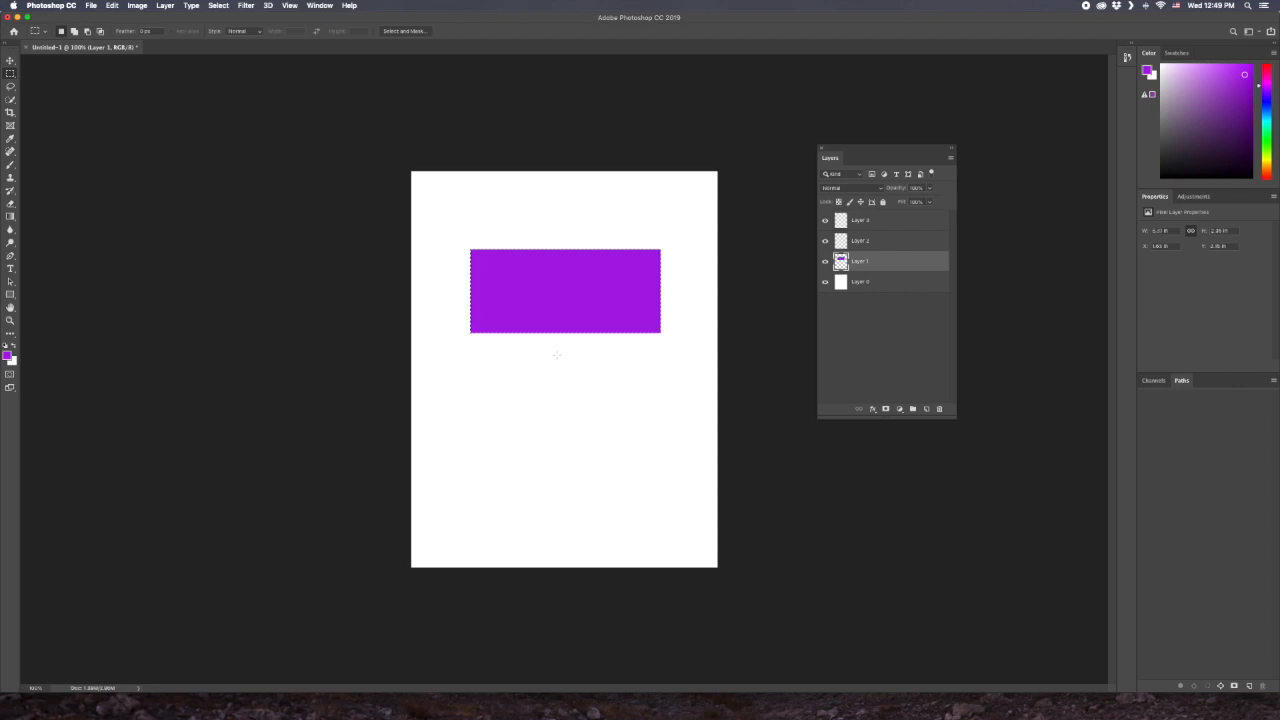
On Layer 2, select a square about 4.6 in wide below the purple rectangle and fill it with bright green.
{"action": "left_click", "coordinate": [881, 241]}
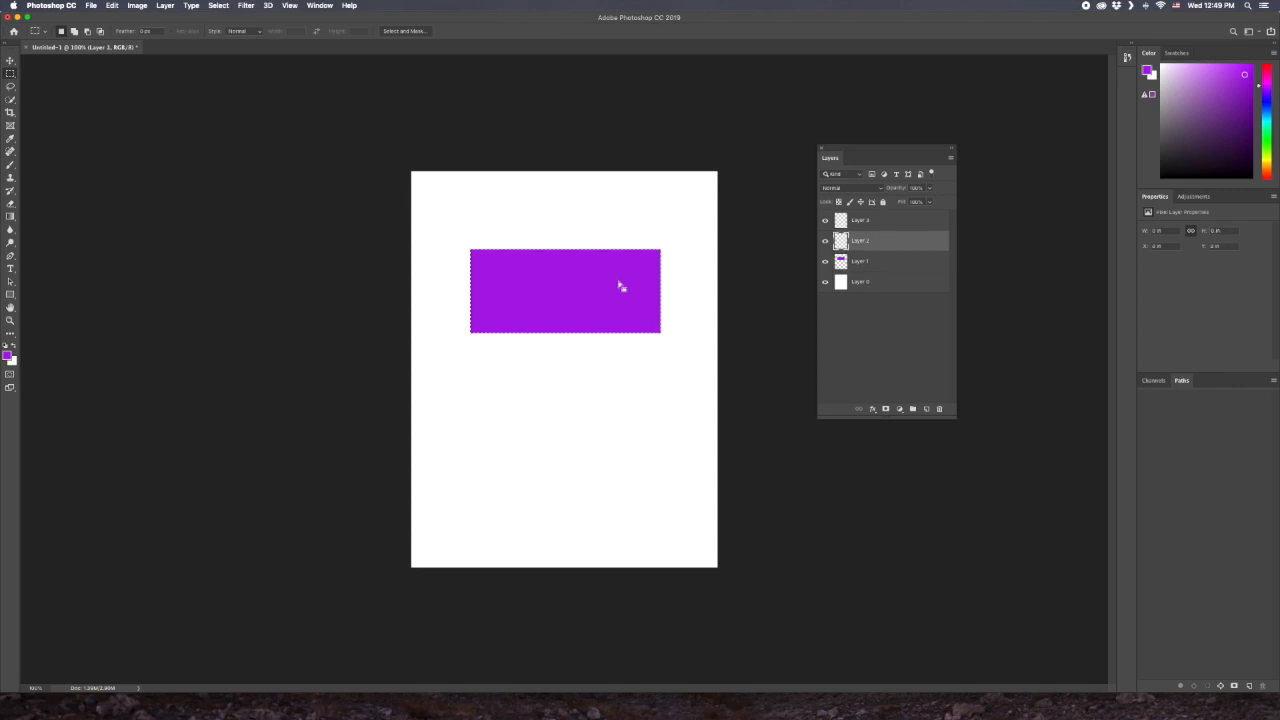
{"action": "left_click_drag", "start_coordinate": [451, 277], "coordinate": [594, 489]}
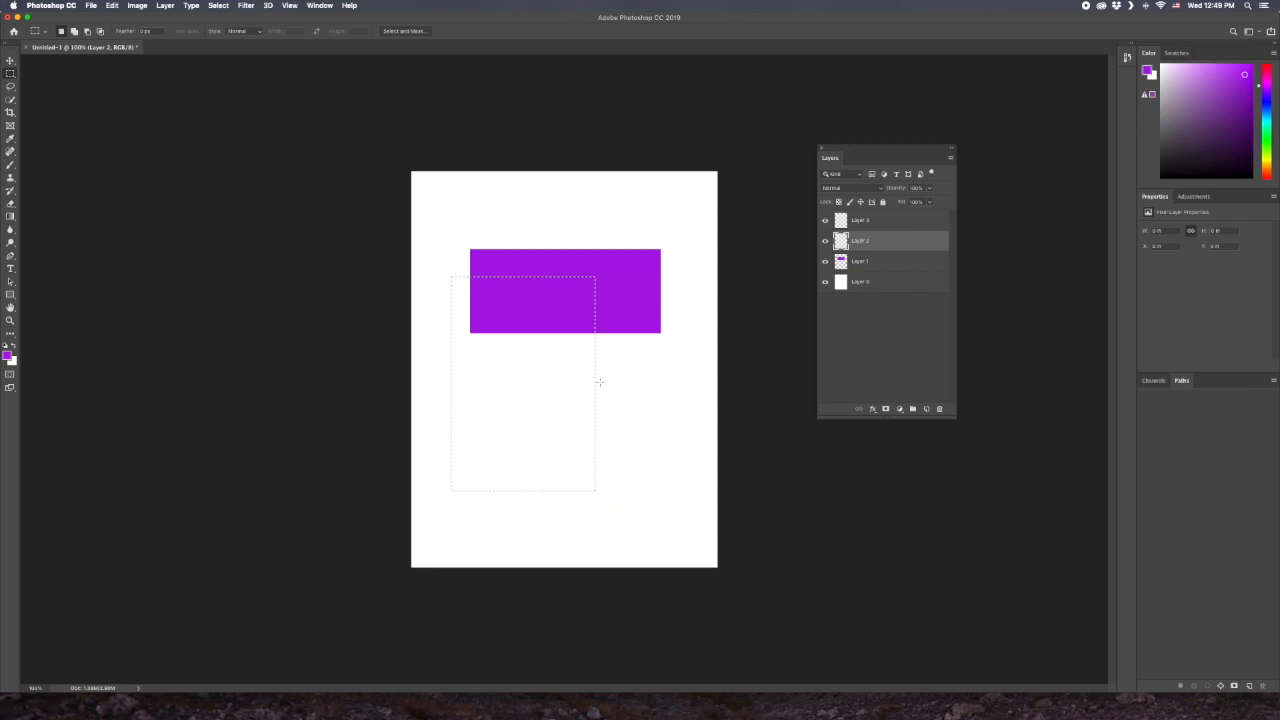
{"action": "left_click_drag", "start_coordinate": [646, 356], "coordinate": [469, 520]}
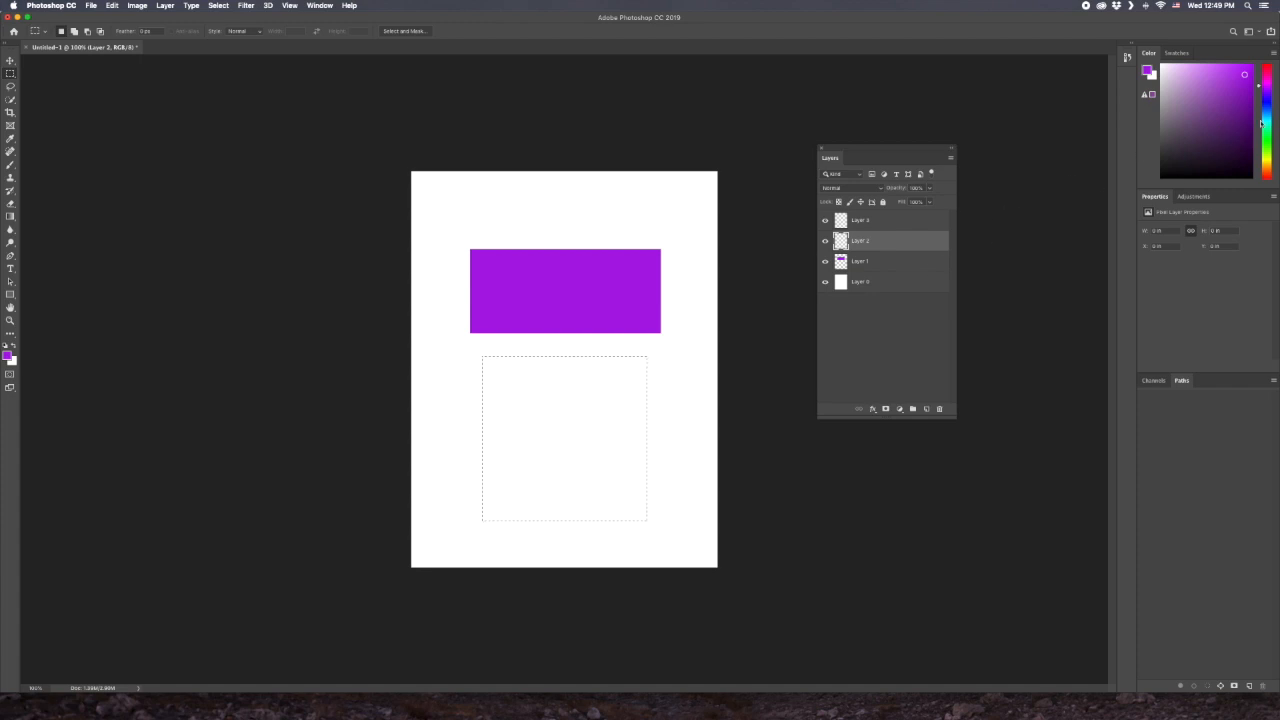
{"action": "left_click", "coordinate": [1267, 141]}
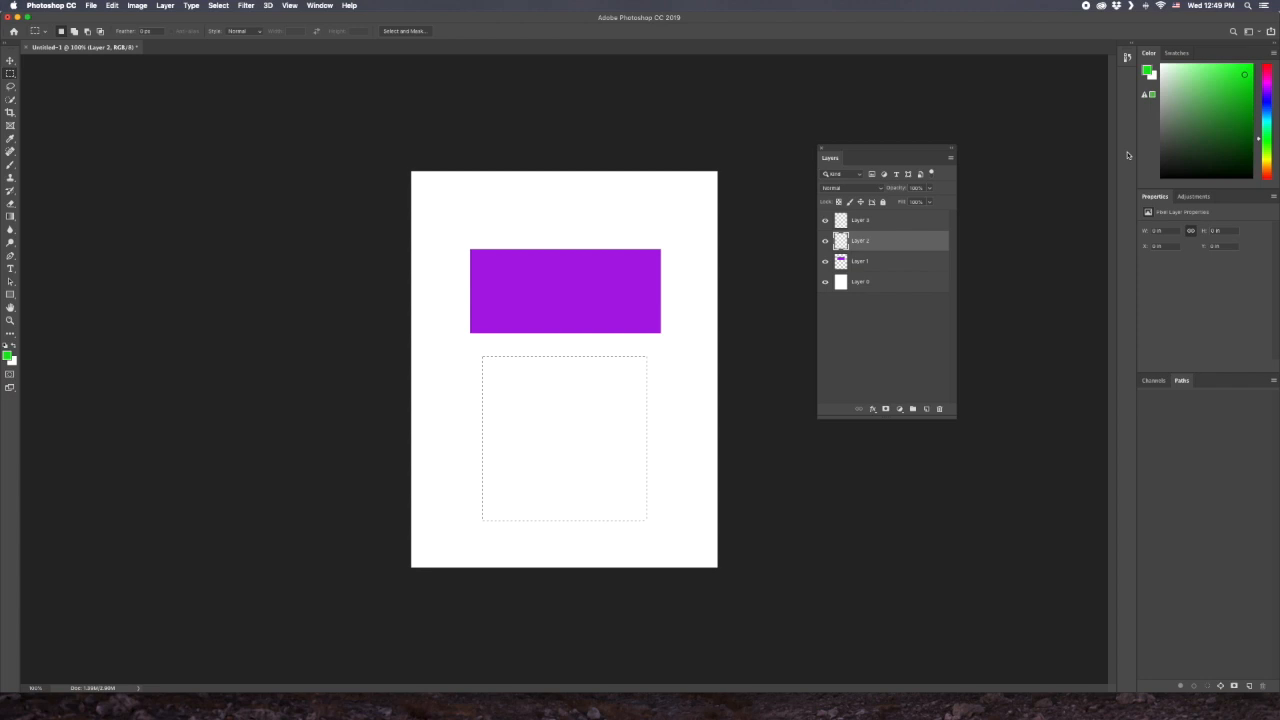
{"action": "key", "text": "alt+BackSpace"}
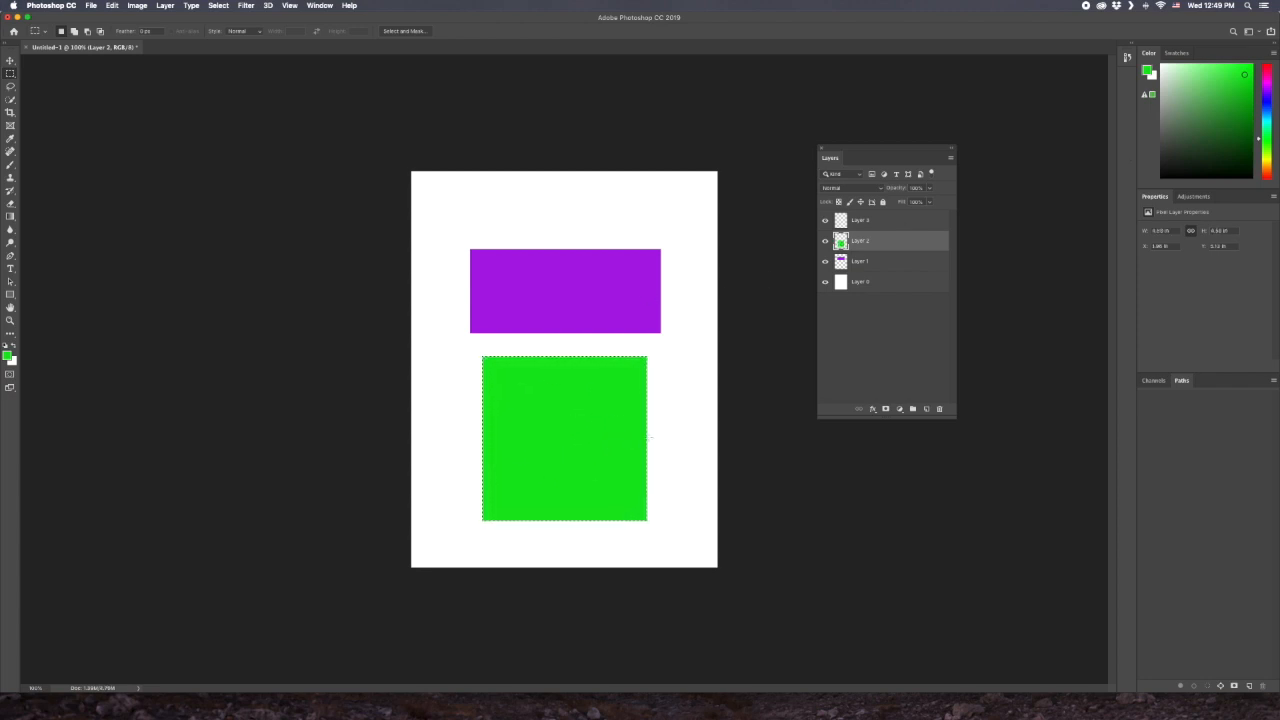
On Layer 3, select a tall bar about 1 by 7 in across both shapes, fill it with light blue and deselect.
{"action": "left_click", "coordinate": [879, 222]}
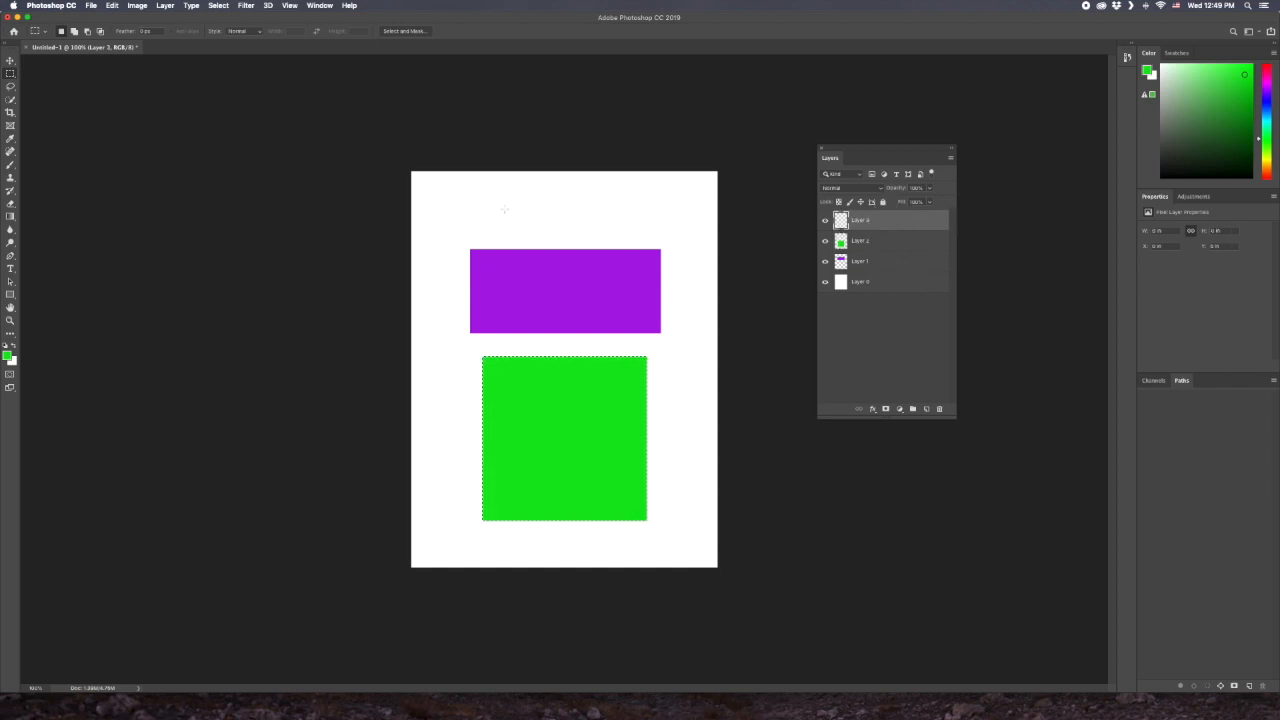
{"action": "left_click_drag", "start_coordinate": [548, 210], "coordinate": [585, 460]}
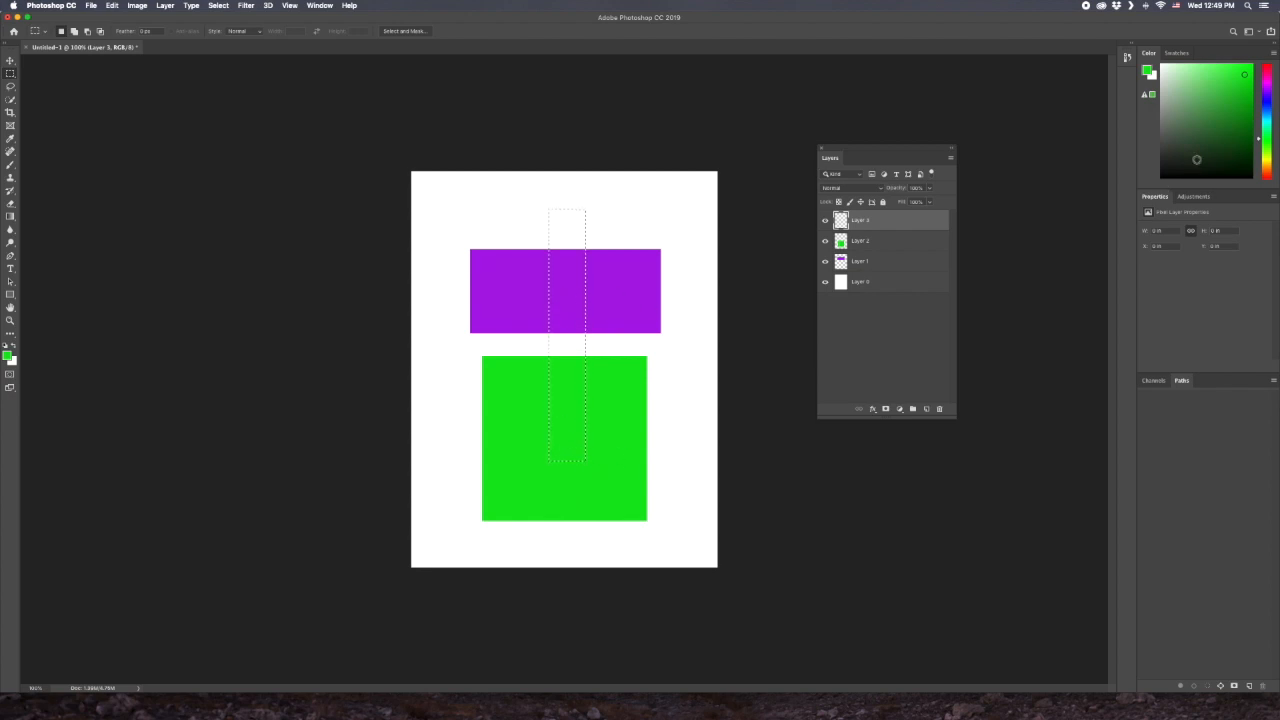
{"action": "left_click", "coordinate": [1262, 114]}
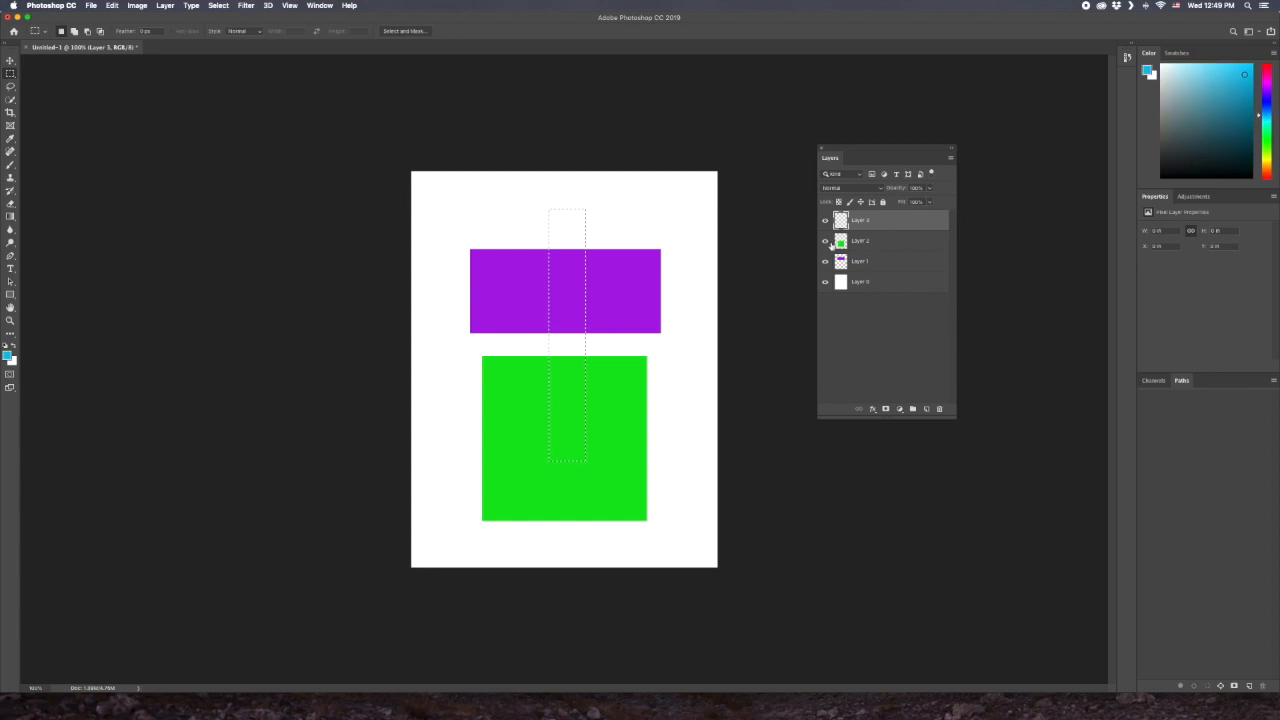
{"action": "key", "text": "alt+BackSpace"}
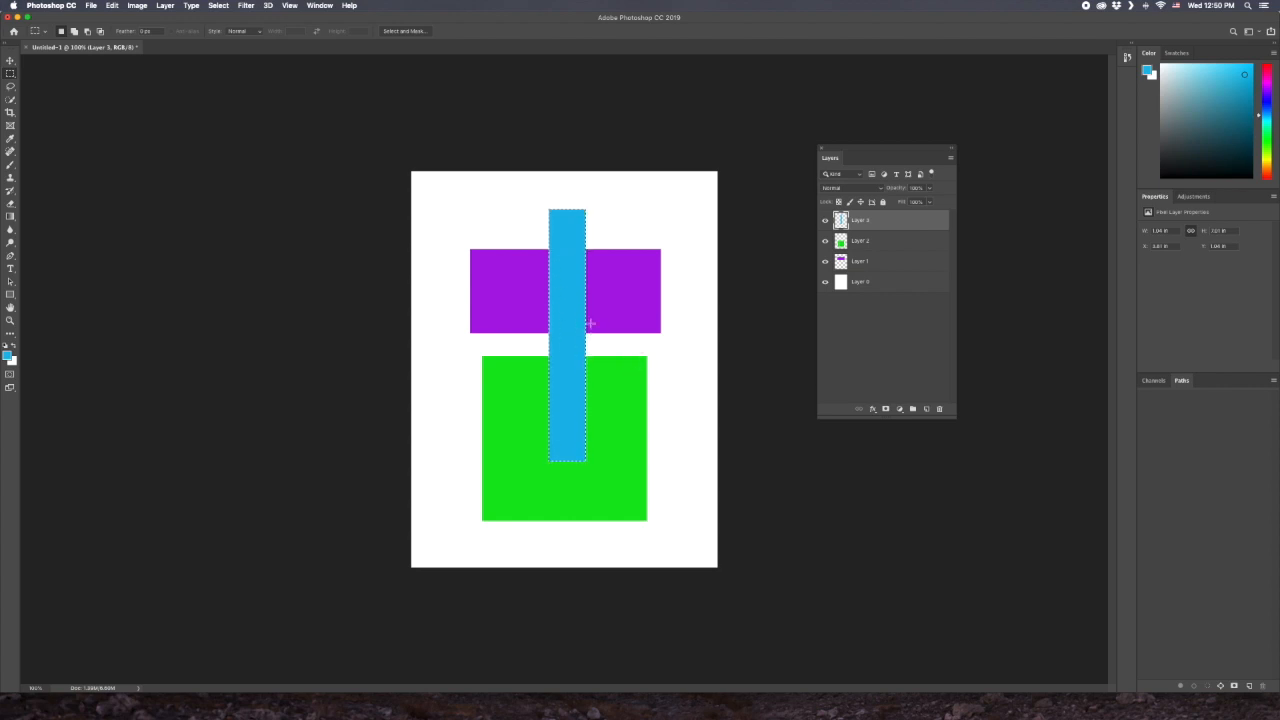
{"action": "key", "text": "super+d"}
Tilt the blue bar slightly counterclockwise and move the green square up and to the right behind the bar.
{"action": "left_click", "coordinate": [10, 60]}
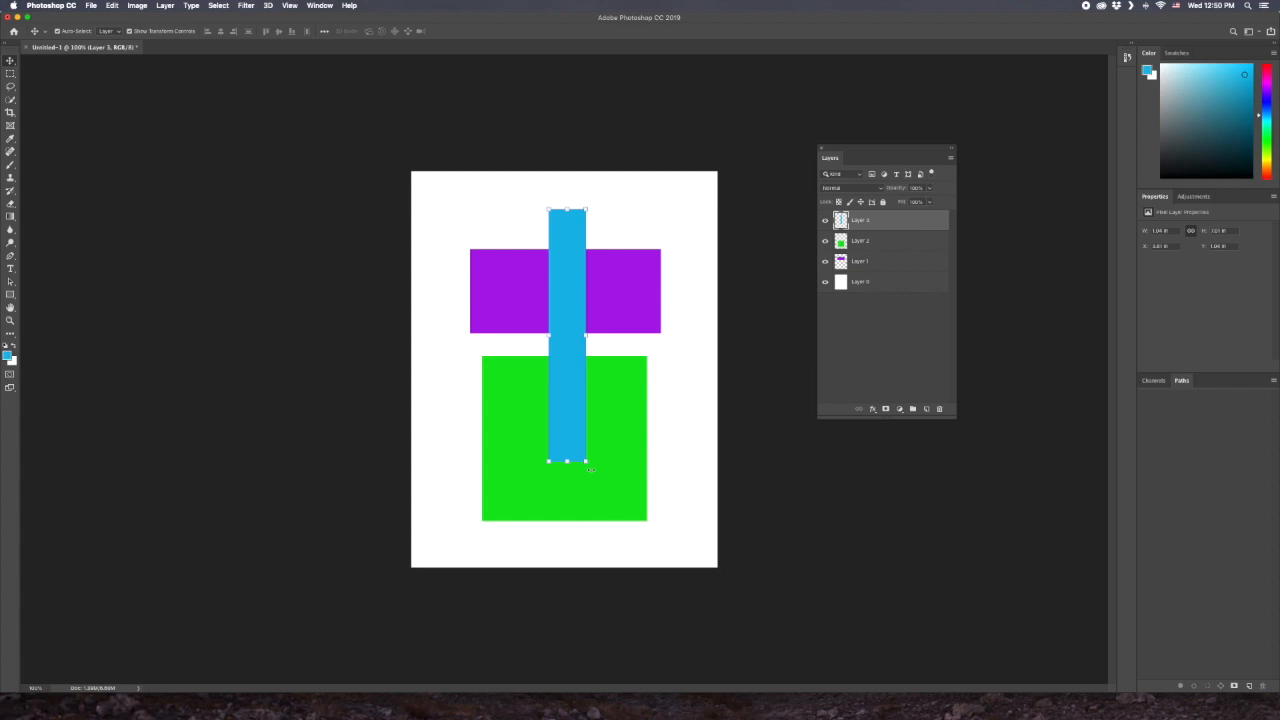
{"action": "left_click_drag", "start_coordinate": [589, 468], "coordinate": [659, 364]}
{"action": "key", "text": "Return"}
Move the purple rectangle toward the page's lower left, rotate it counterclockwise to a diagonal and scale it to about 144%.
{"action": "left_click_drag", "start_coordinate": [491, 305], "coordinate": [425, 491]}
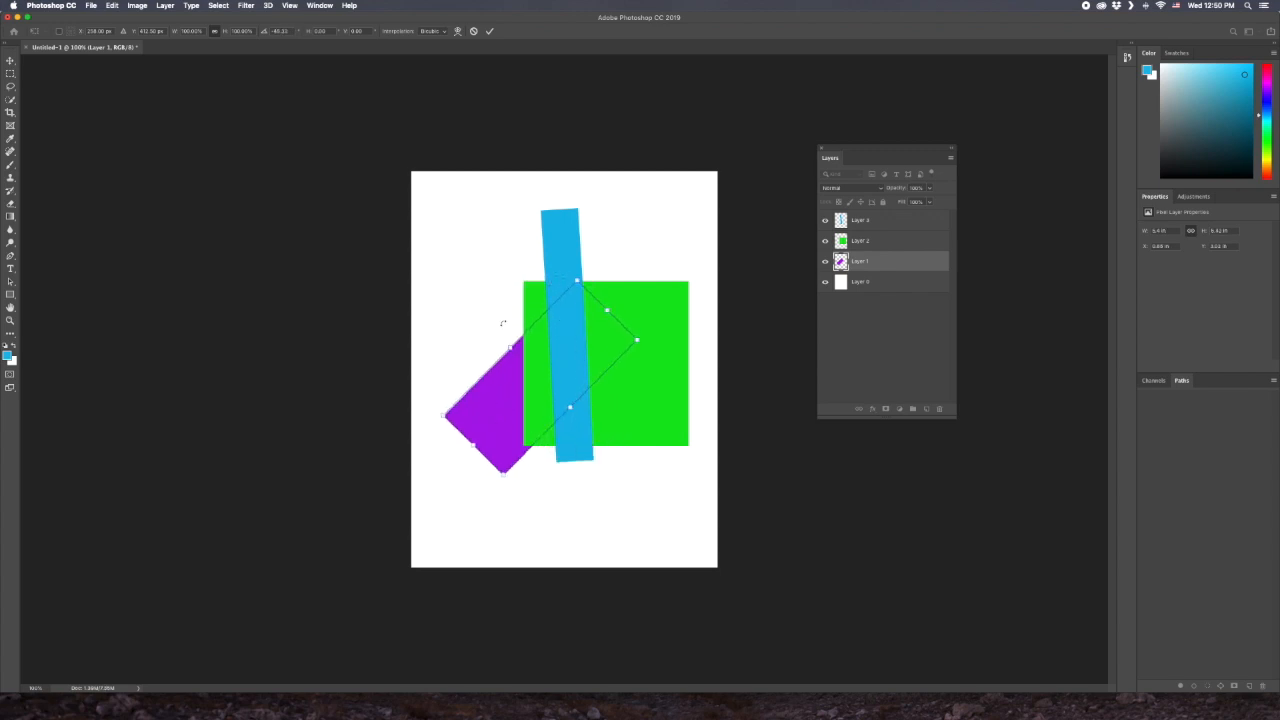
{"action": "left_click_drag", "start_coordinate": [494, 329], "coordinate": [468, 336]}
{"action": "left_click_drag", "start_coordinate": [491, 471], "coordinate": [476, 570]}
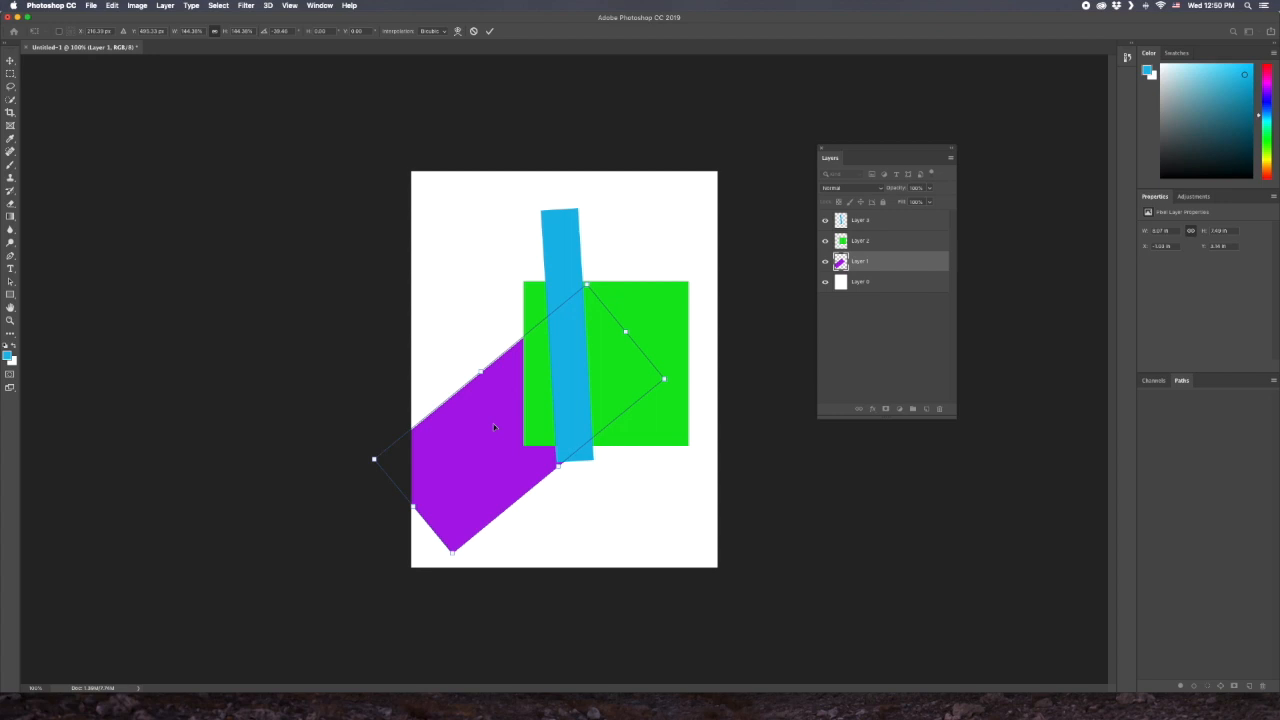
{"action": "key", "text": "Return"}
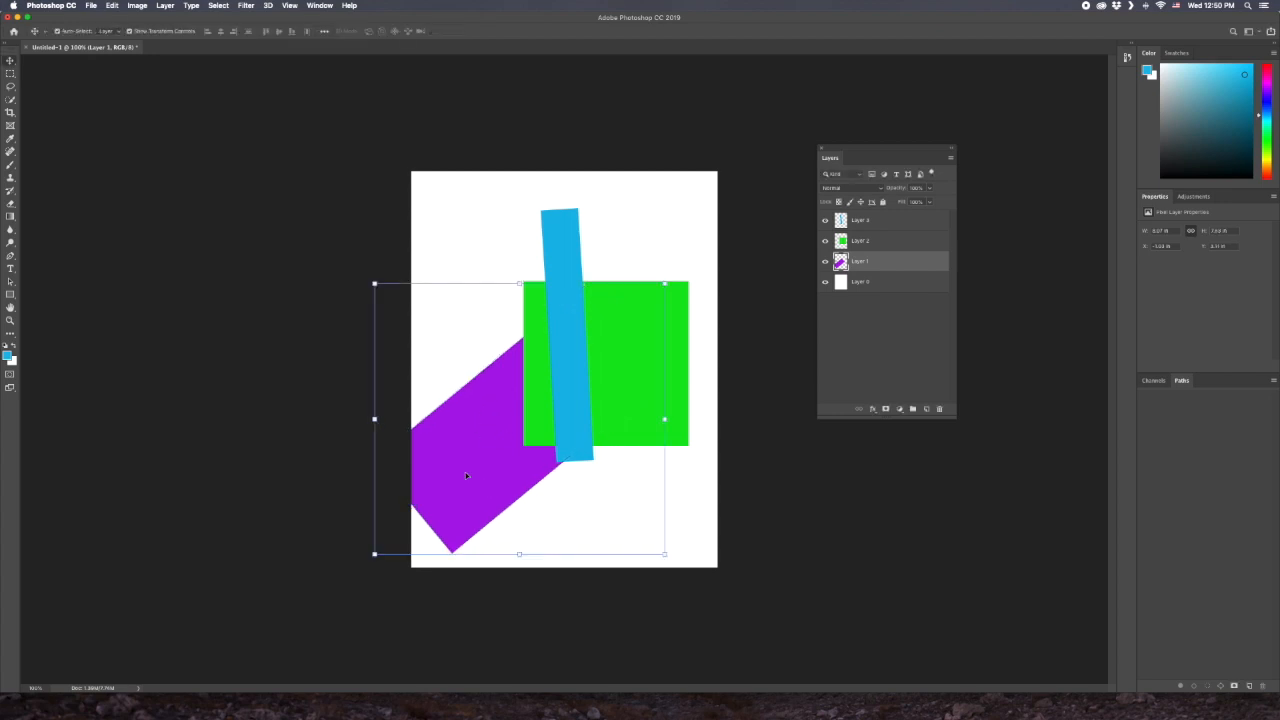
Reposition the purple rectangle nearer the page center and rotate it counterclockwise until its upper end leans left.
{"action": "mouse_move", "coordinate": [465, 475]}
{"action": "left_mouse_down"}
{"action": "mouse_move", "coordinate": [506, 443]}
{"action": "mouse_move", "coordinate": [485, 458]}
{"action": "mouse_move", "coordinate": [486, 480]}
{"action": "mouse_move", "coordinate": [468, 472]}
{"action": "left_mouse_up"}
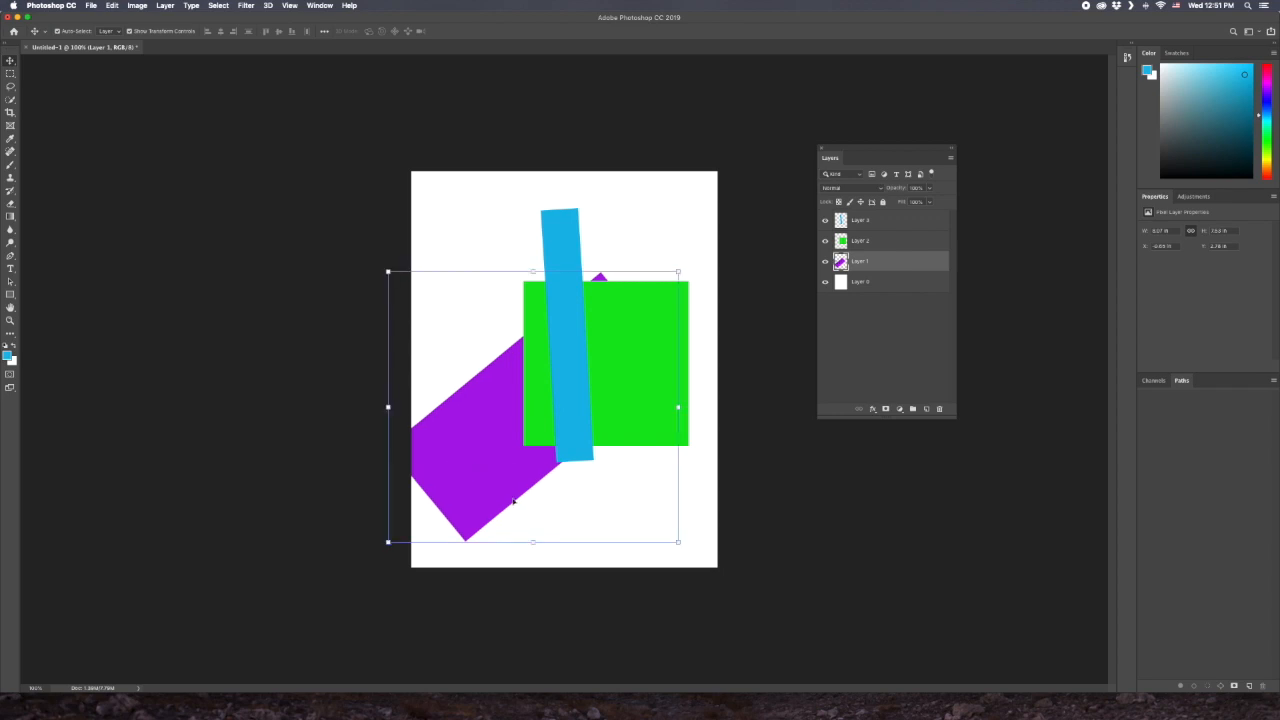
{"action": "left_click_drag", "start_coordinate": [529, 546], "coordinate": [600, 540]}
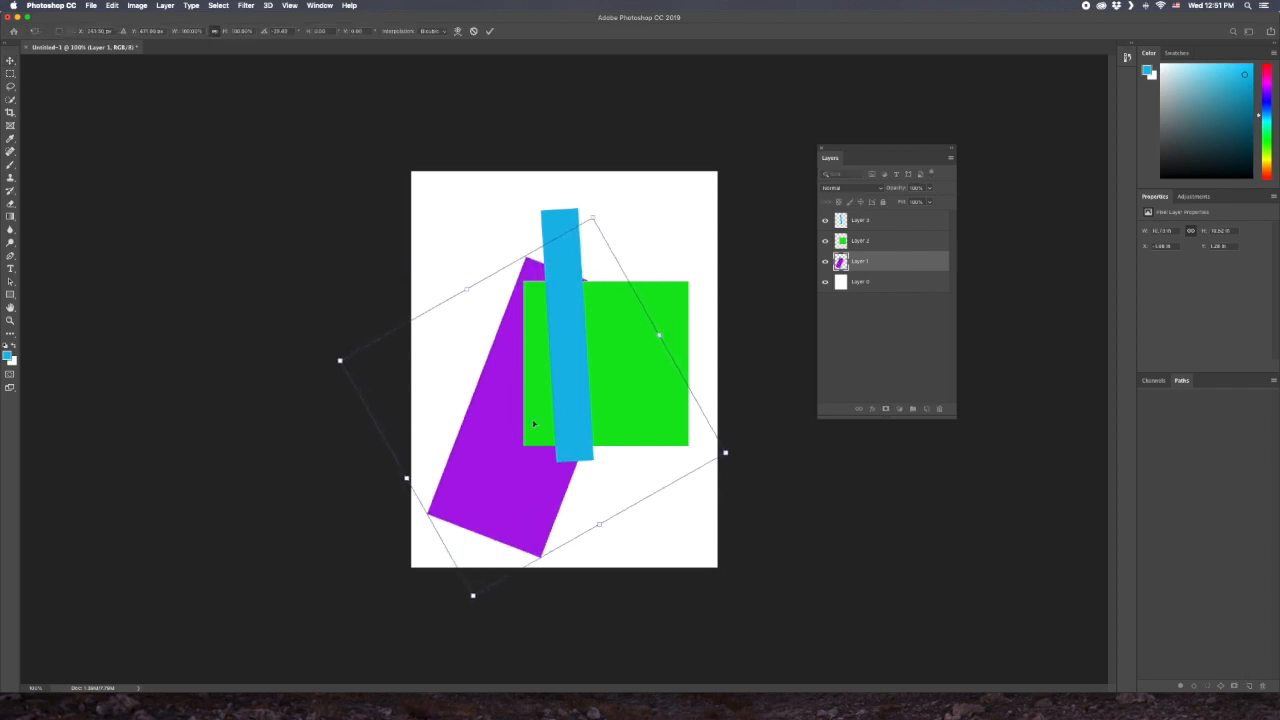
{"action": "left_click", "coordinate": [489, 32]}
{"action": "left_click_drag", "start_coordinate": [517, 440], "coordinate": [480, 442]}
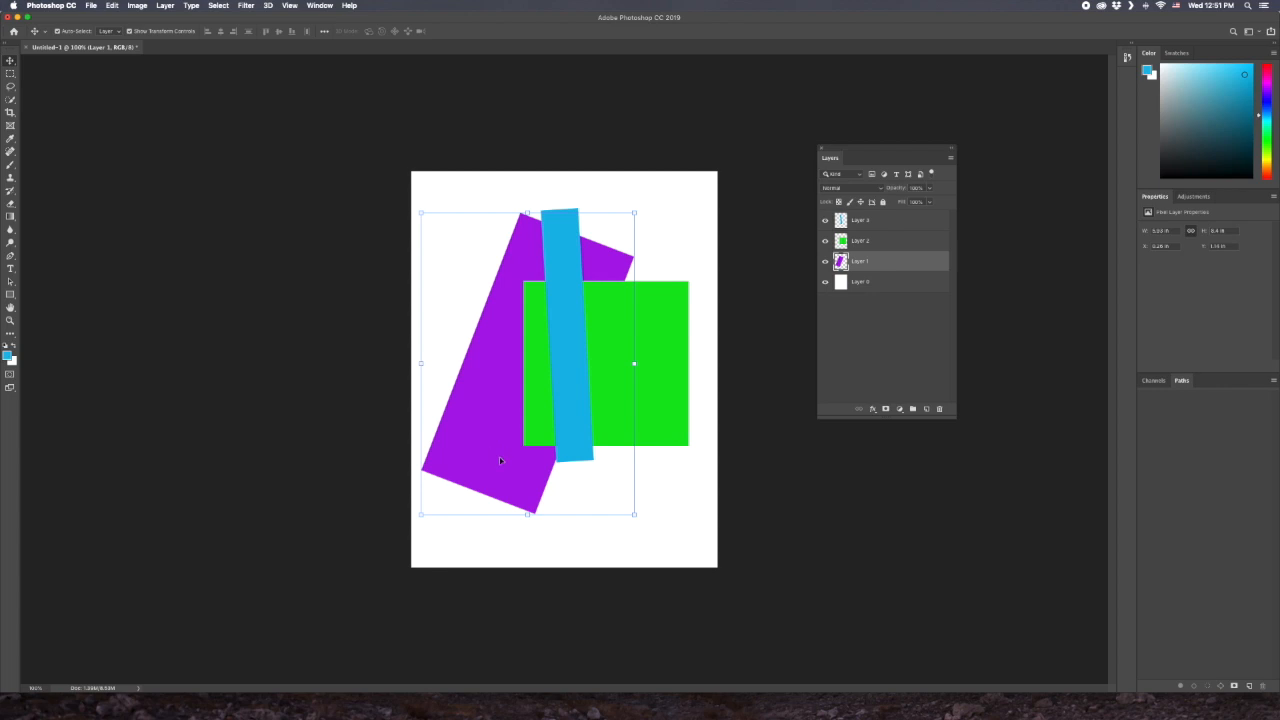
{"action": "left_click_drag", "start_coordinate": [528, 522], "coordinate": [651, 501]}
{"action": "key", "text": "Return"}
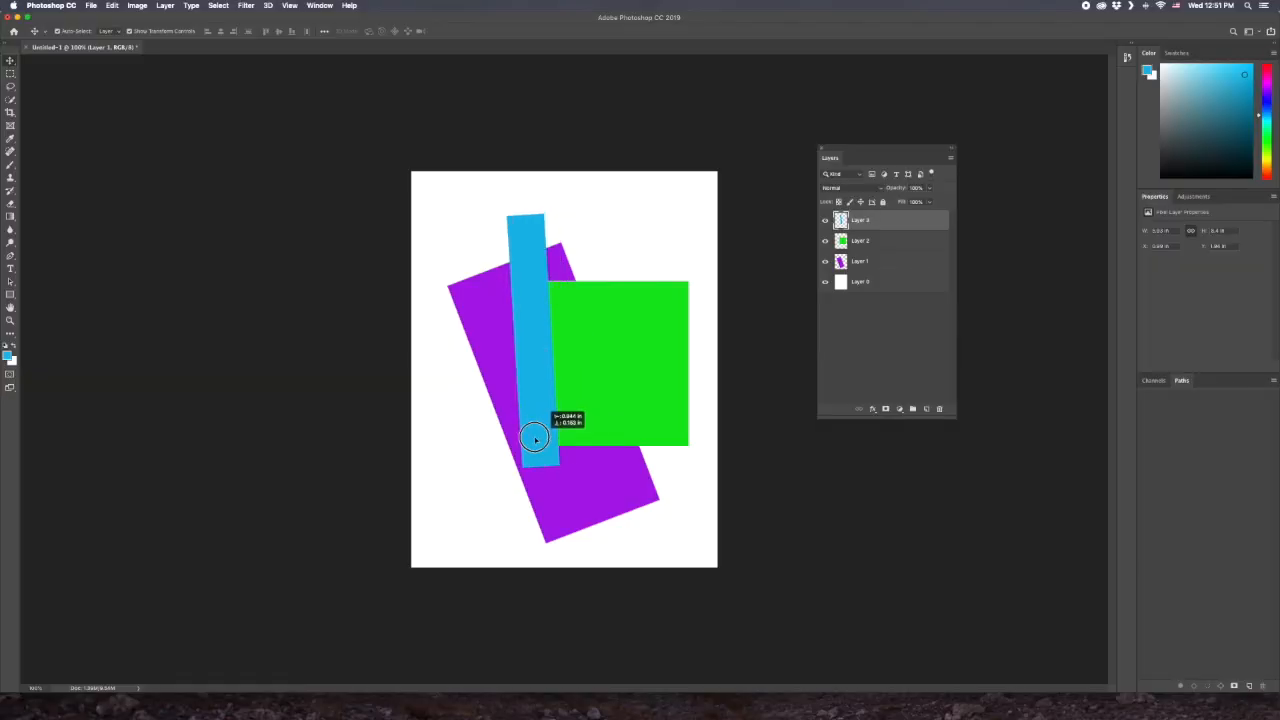
Move the blue bar to the left side of the page and the green square to the page's upper-right area.
{"action": "left_click_drag", "start_coordinate": [563, 420], "coordinate": [509, 457]}
{"action": "left_click_drag", "start_coordinate": [599, 429], "coordinate": [585, 345]}
{"action": "left_click_drag", "start_coordinate": [470, 312], "coordinate": [460, 312]}
{"action": "left_click", "coordinate": [555, 428]}
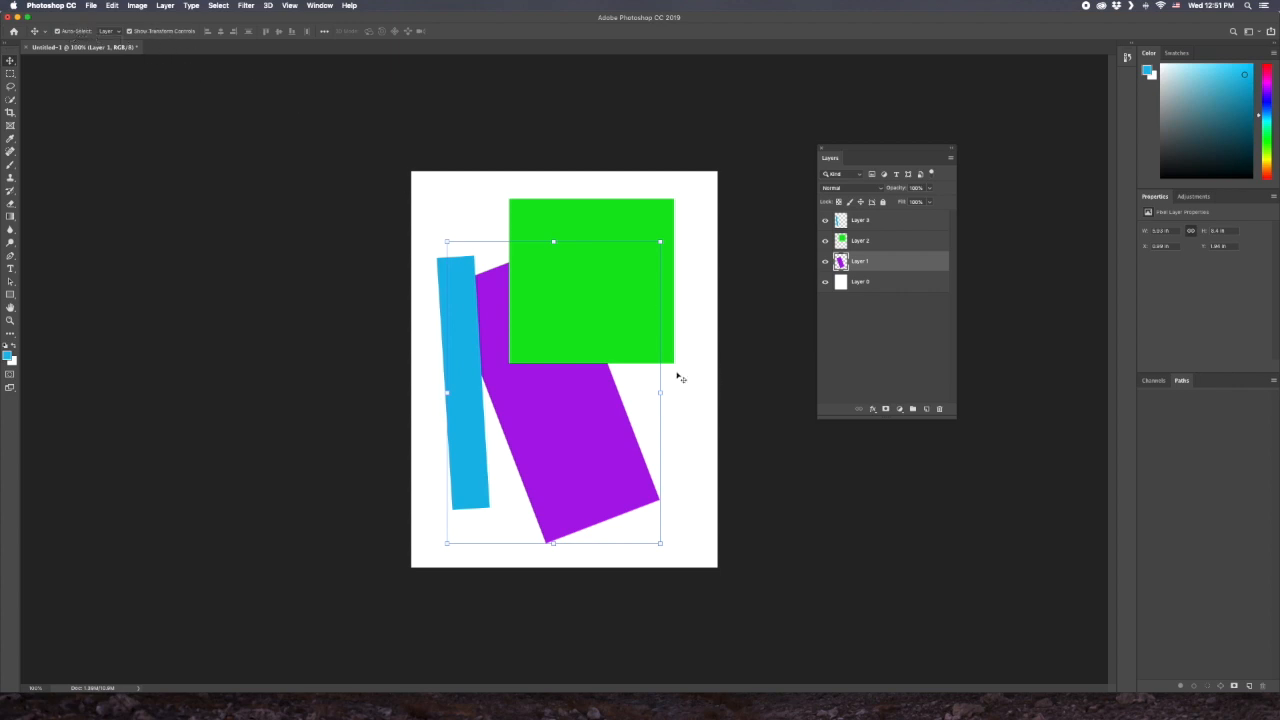
{"action": "left_click", "coordinate": [632, 230]}
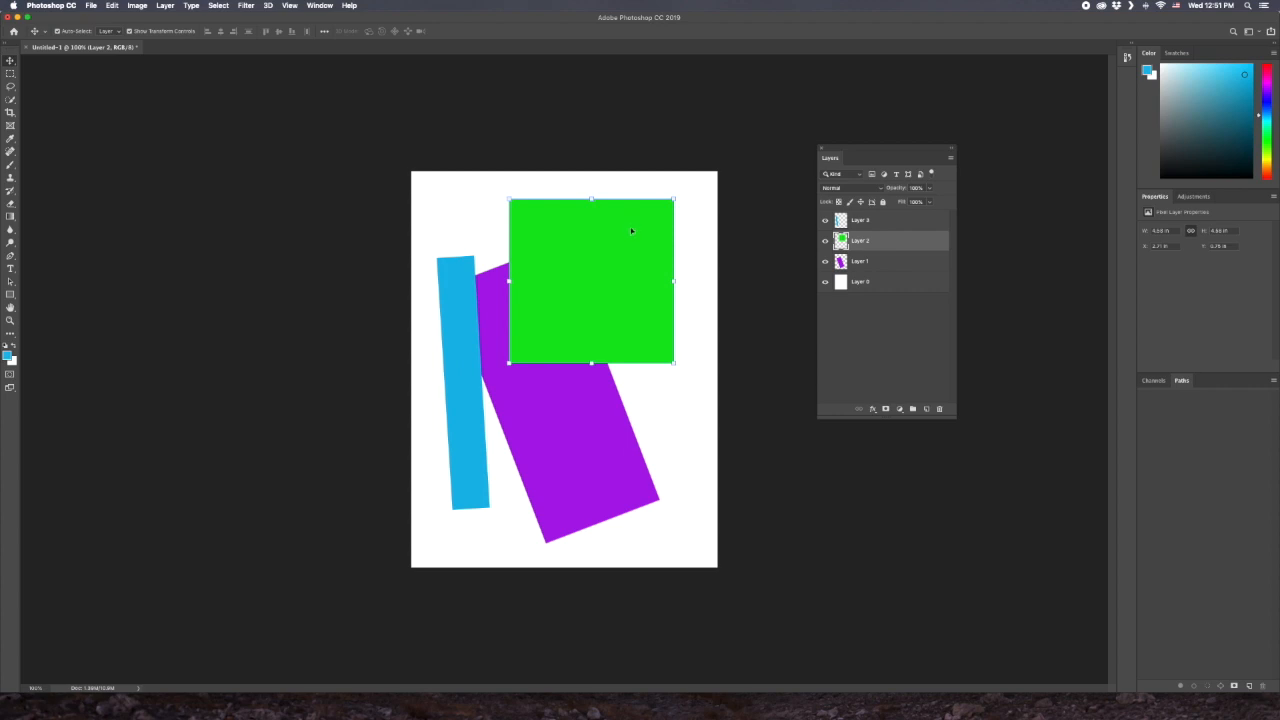
{"action": "mouse_move", "coordinate": [625, 248]}
{"action": "left_mouse_down"}
{"action": "mouse_move", "coordinate": [623, 222]}
{"action": "mouse_move", "coordinate": [647, 237]}
{"action": "left_mouse_up"}
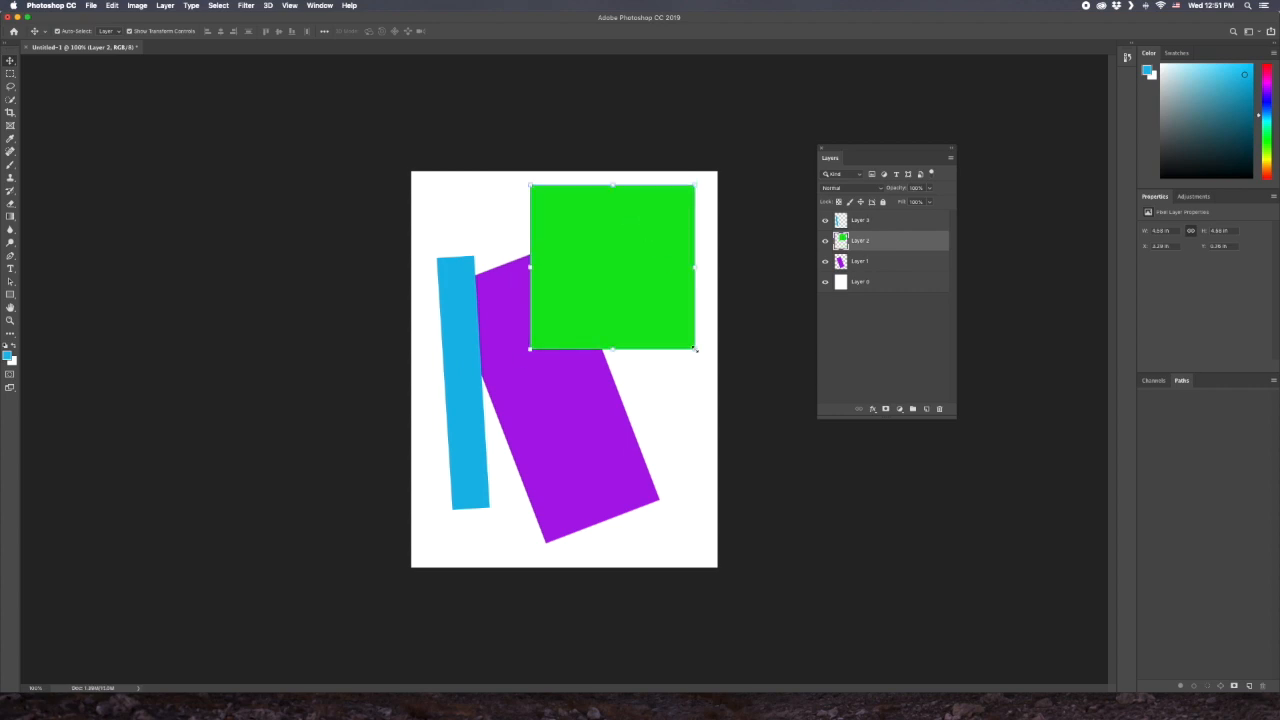